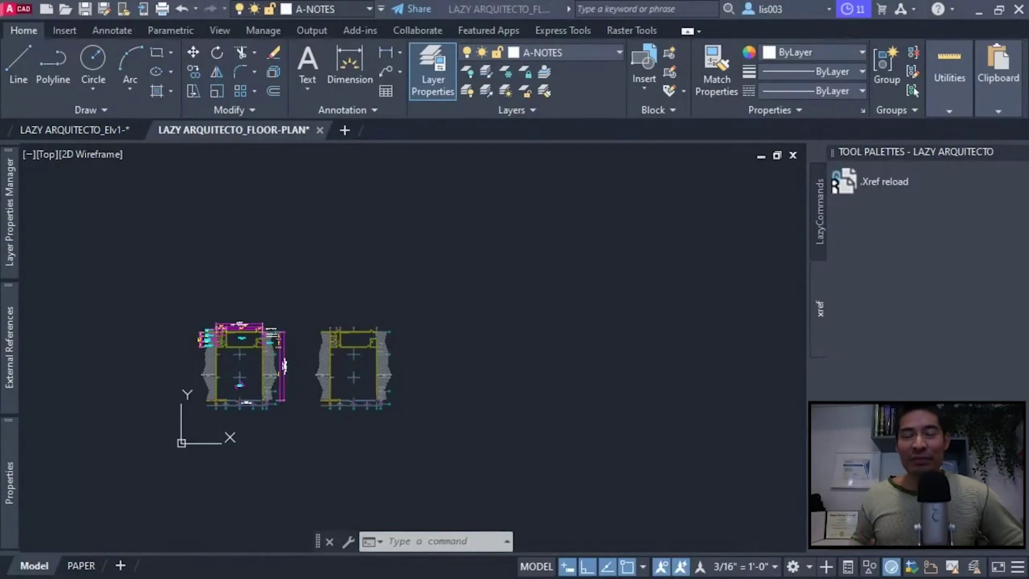
# - Start attaching a DWG reference and check the file location stays in folder 01
pyautogui.moveTo(37, 332); pyautogui.dragTo(31, 329, button='middle')
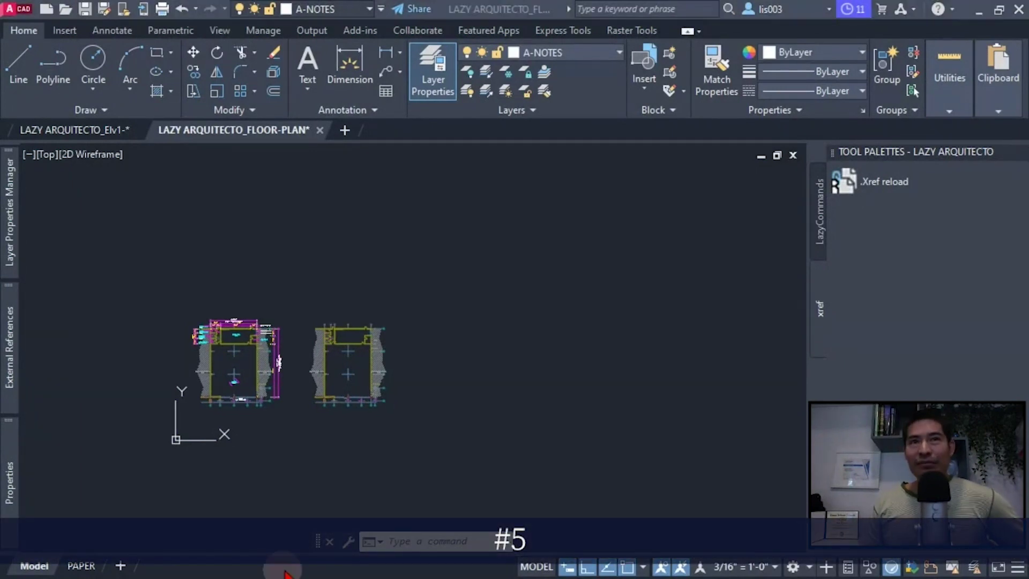
pyautogui.scroll(4, 211, 360)
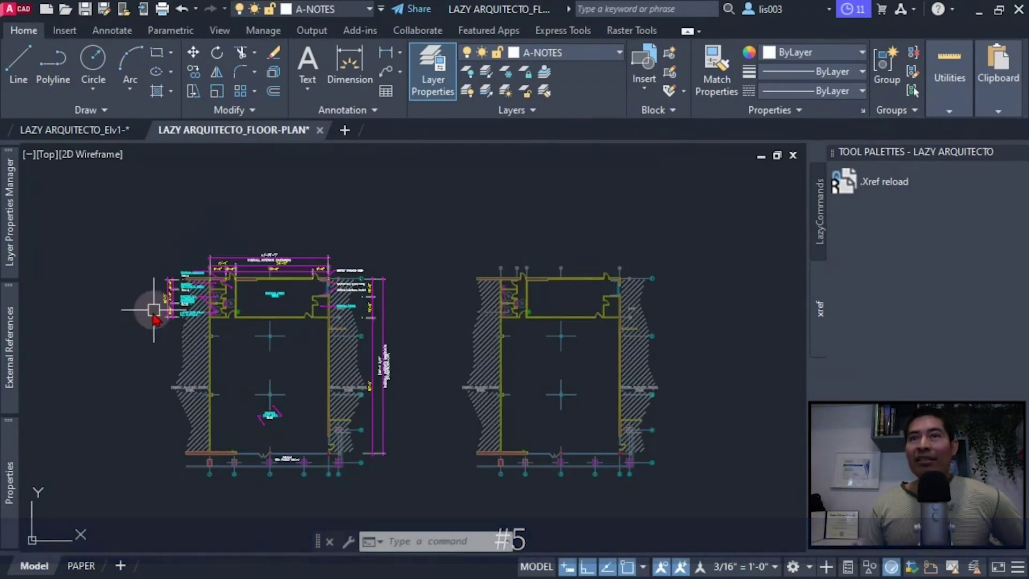
pyautogui.moveTo(11, 324)
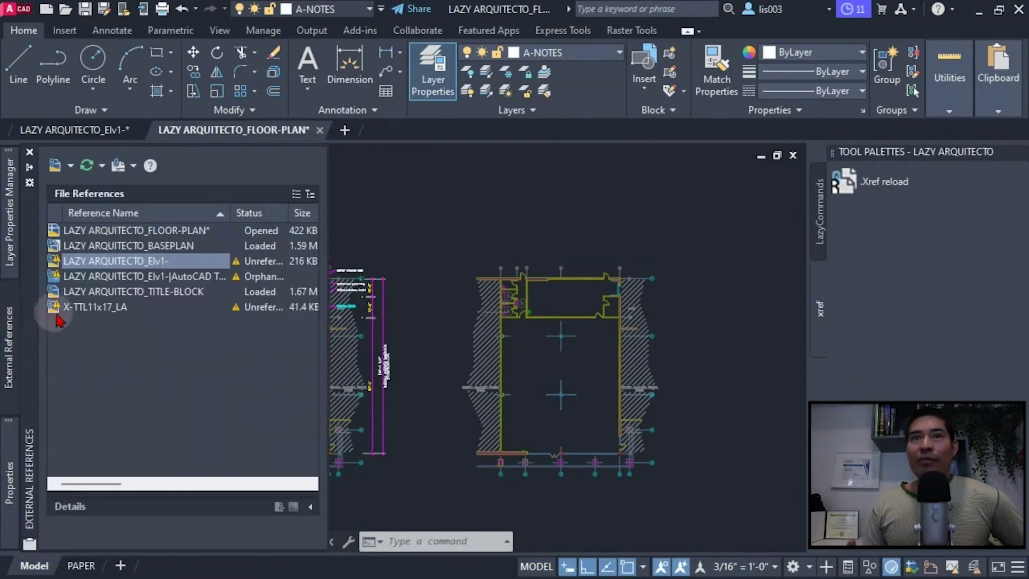
pyautogui.click(69, 166)
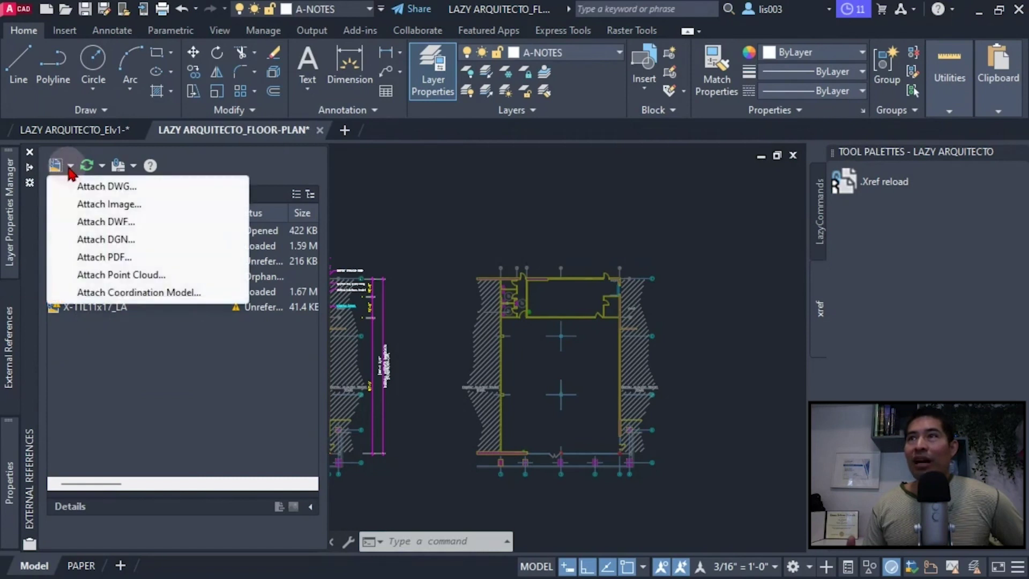
pyautogui.click(108, 186)
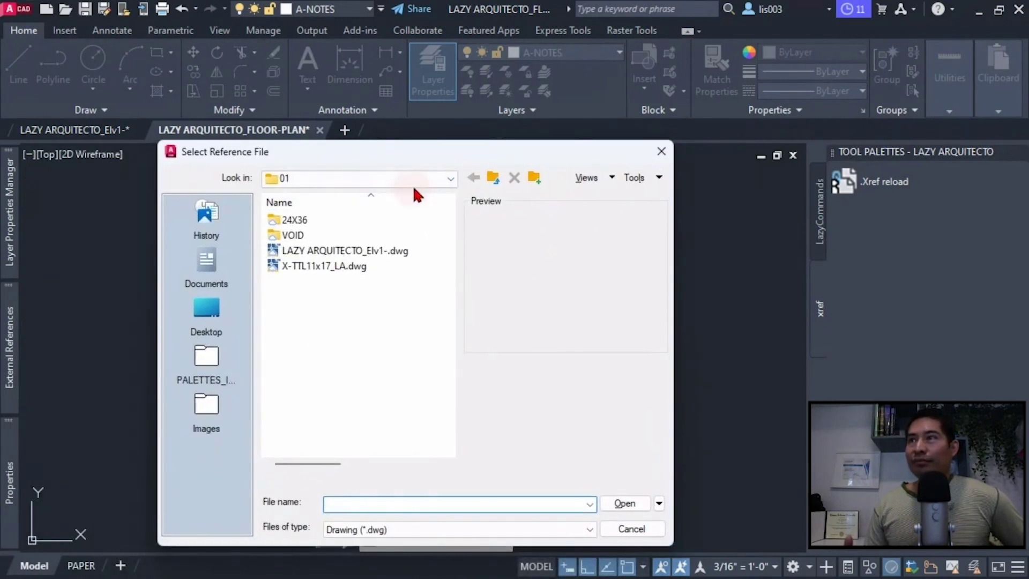
pyautogui.click(413, 179)
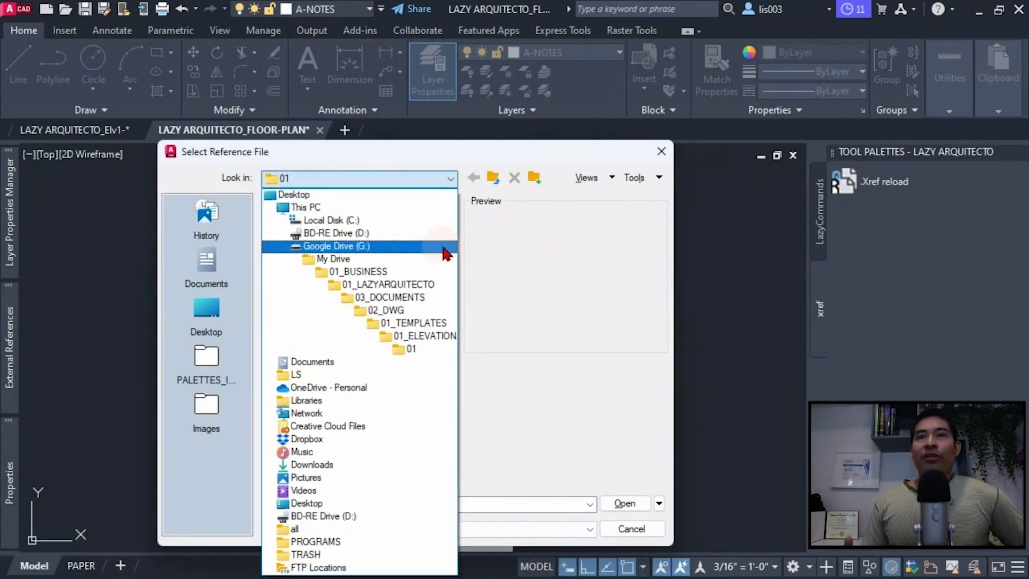
pyautogui.click(498, 344)
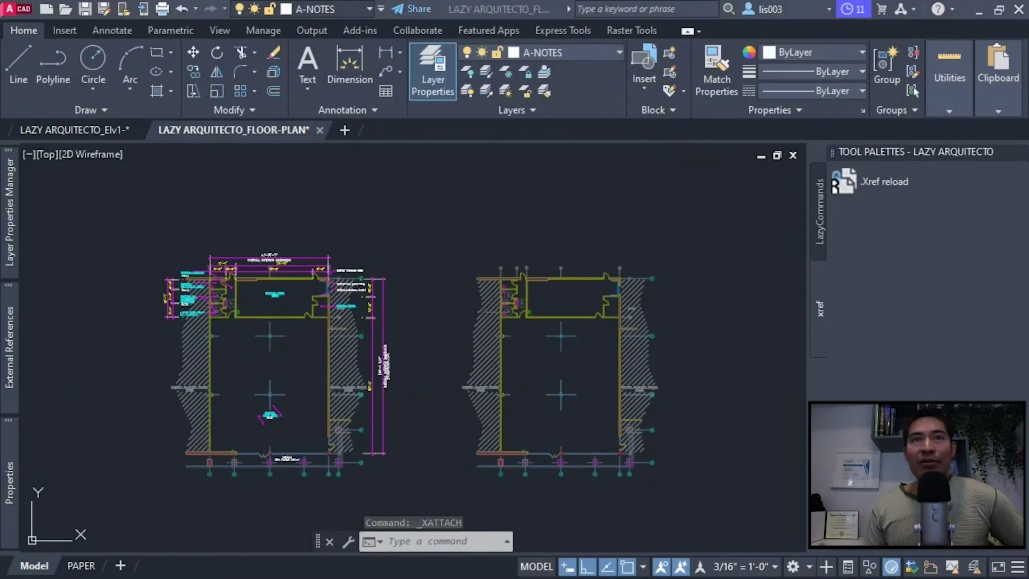
# - Drag LAZY ARQUITECTO_Elv1-.dwg from folder 01 into the drawing as an xref beside the plans
pyautogui.hotkey('alt', 'Tab')
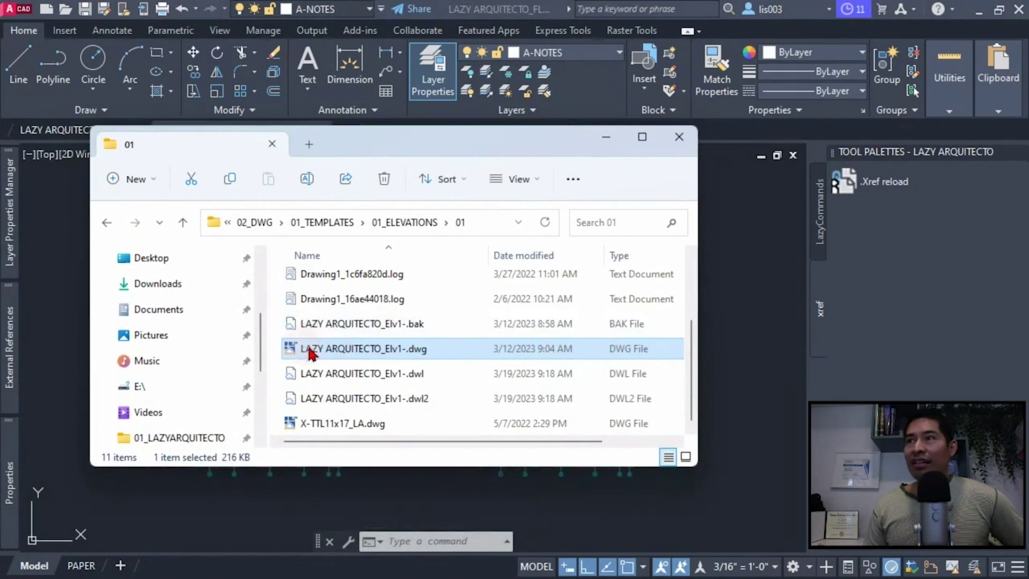
pyautogui.moveTo(323, 355)
pyautogui.mouseDown()
pyautogui.moveTo(367, 346)
pyautogui.moveTo(590, 389)
pyautogui.moveTo(736, 393)
pyautogui.mouseUp()
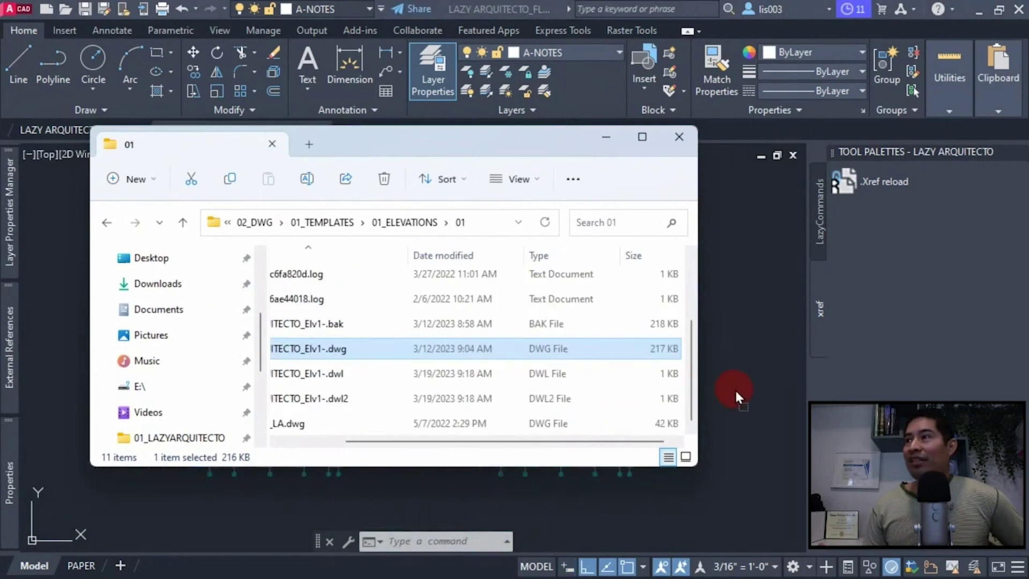
pyautogui.moveTo(735, 392); pyautogui.dragTo(737, 392, button='right')
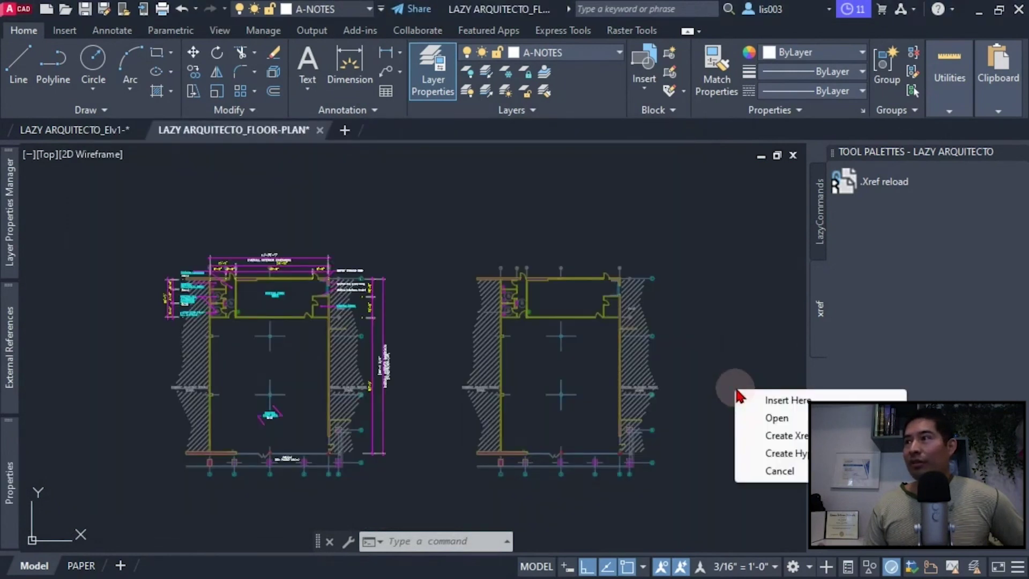
pyautogui.click(760, 433)
pyautogui.moveTo(731, 420); pyautogui.dragTo(494, 426, button='middle')
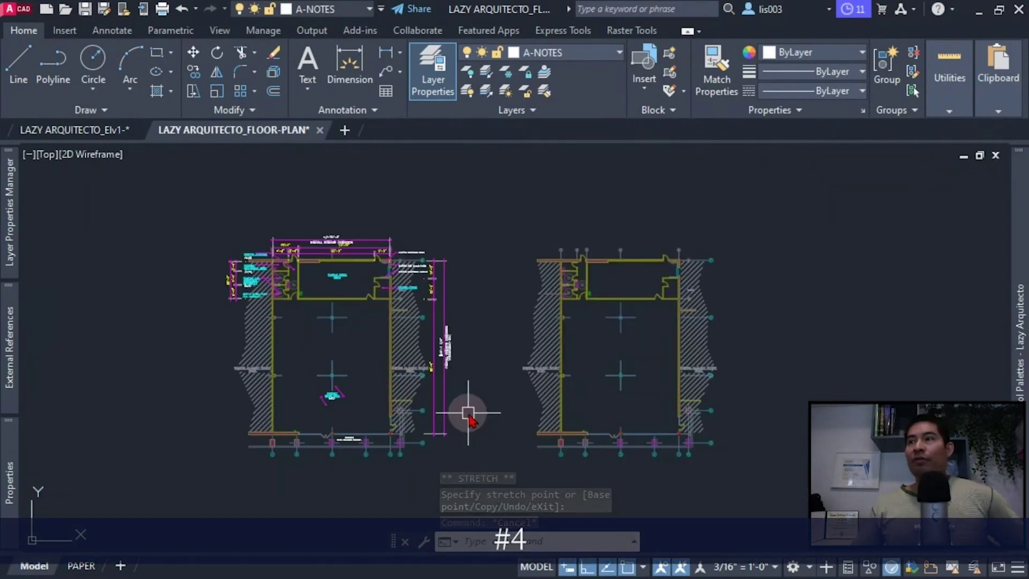
pyautogui.press('Escape')
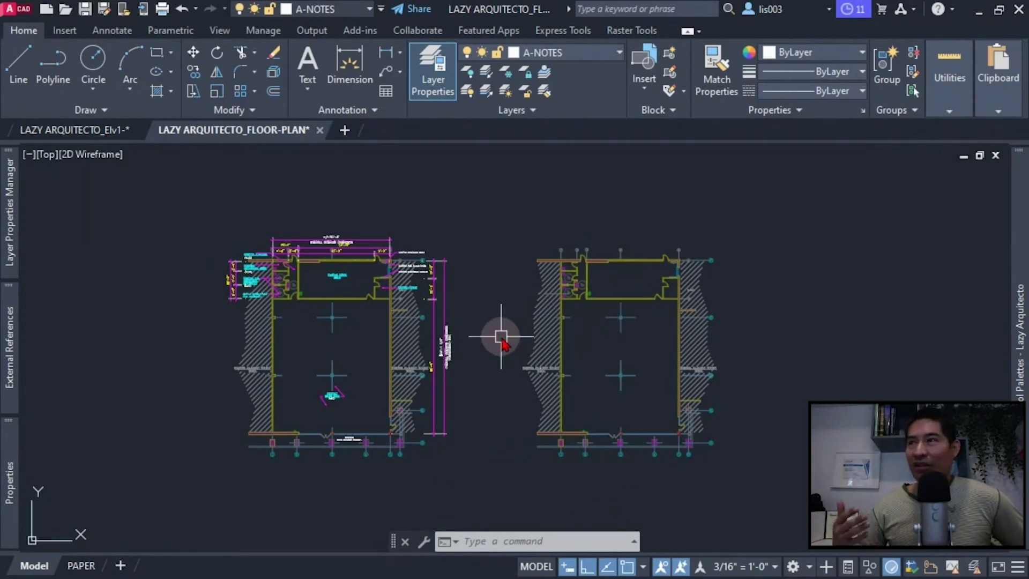
pyautogui.write('layfr')
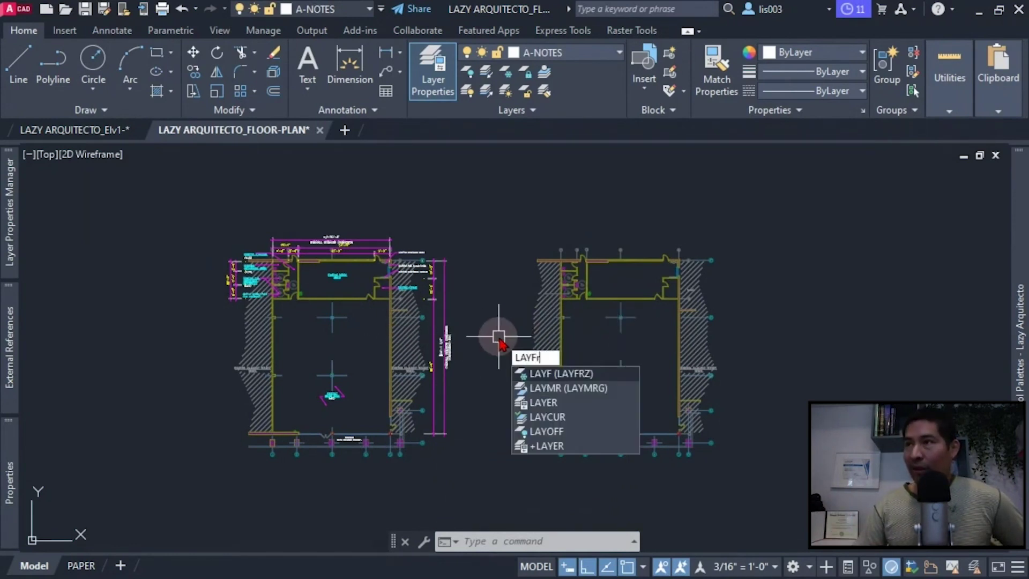
pyautogui.write('z')
pyautogui.press('Return')
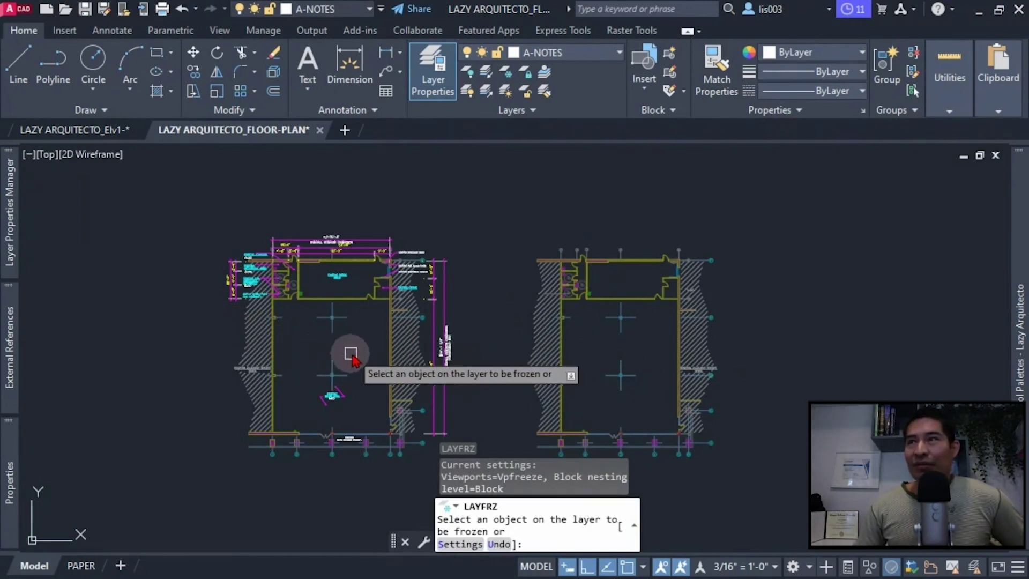
pyautogui.click(321, 335)
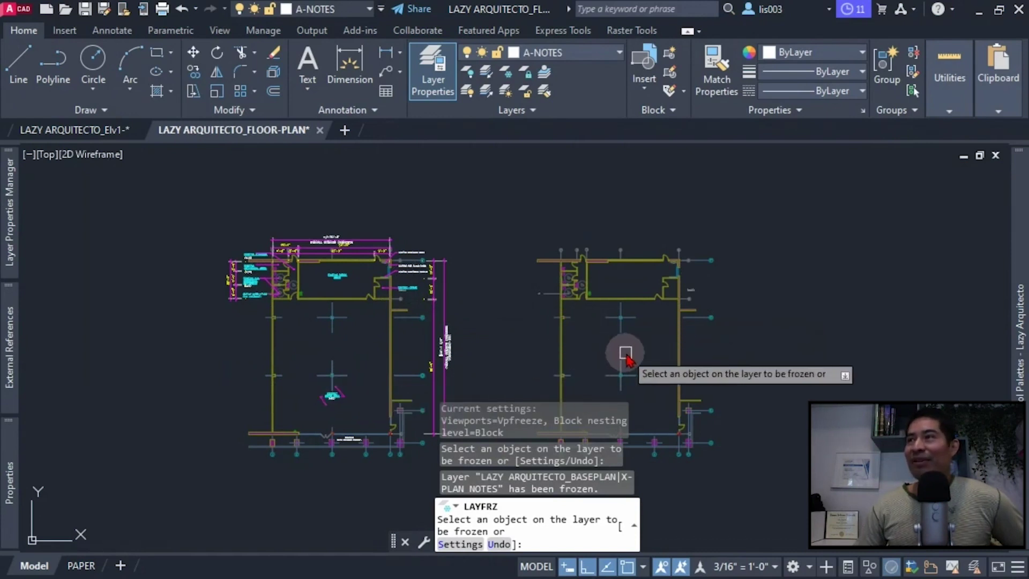
pyautogui.hotkey('ctrl', 'z')
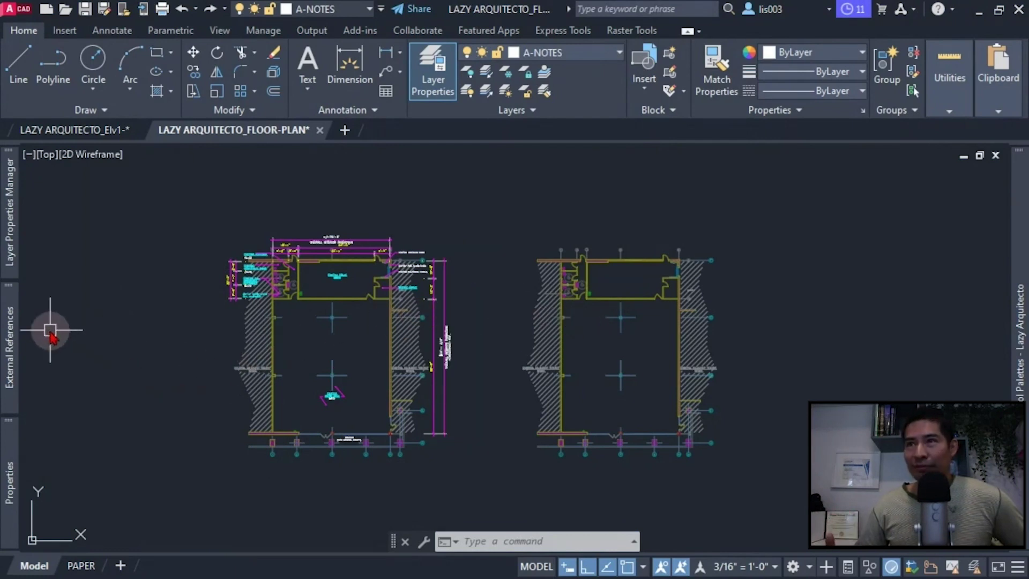
# - Erase the right-hand plan copy and rename the BASEPLAN reference to LAZY ARQUITECTO_BASEPLAN1
pyautogui.moveTo(19, 320)
pyautogui.press('Delete')
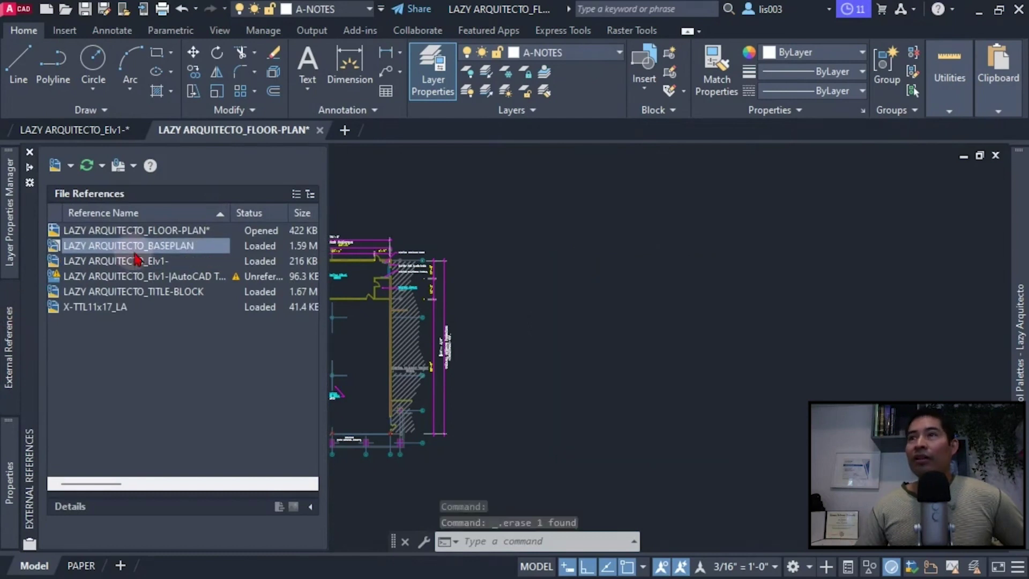
pyautogui.rightClick(133, 254)
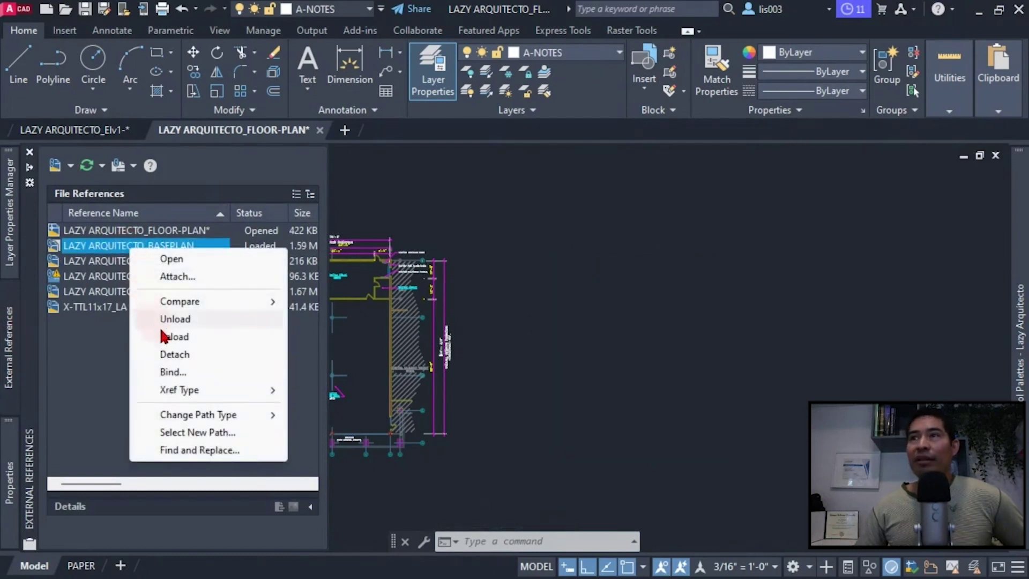
pyautogui.click(115, 244)
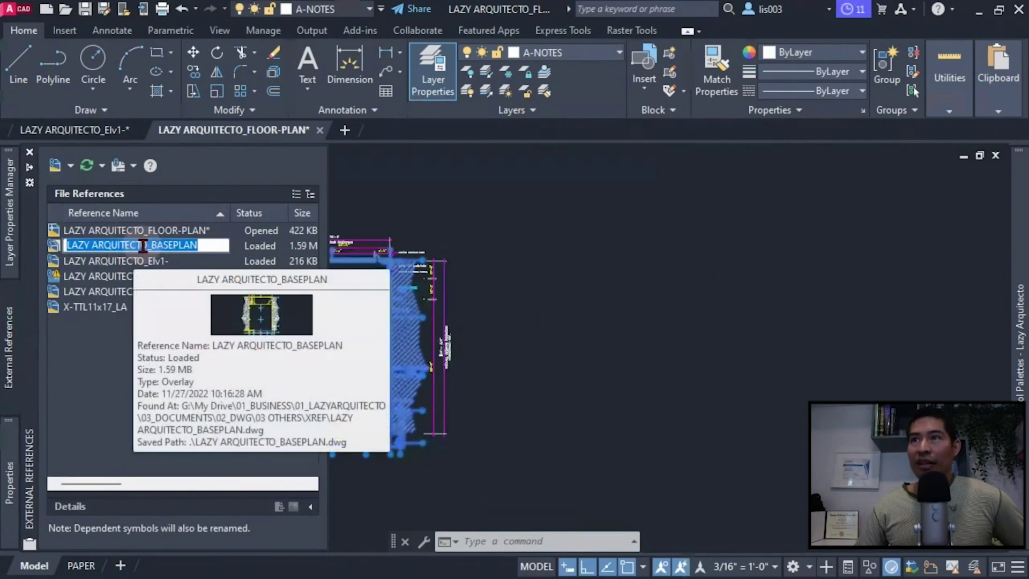
pyautogui.click(208, 248)
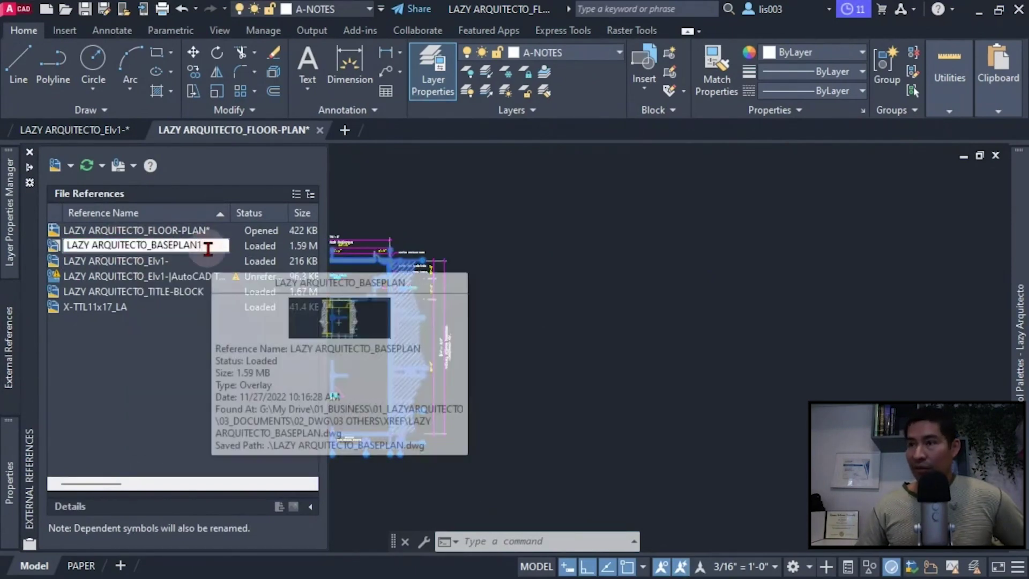
pyautogui.press('Return')
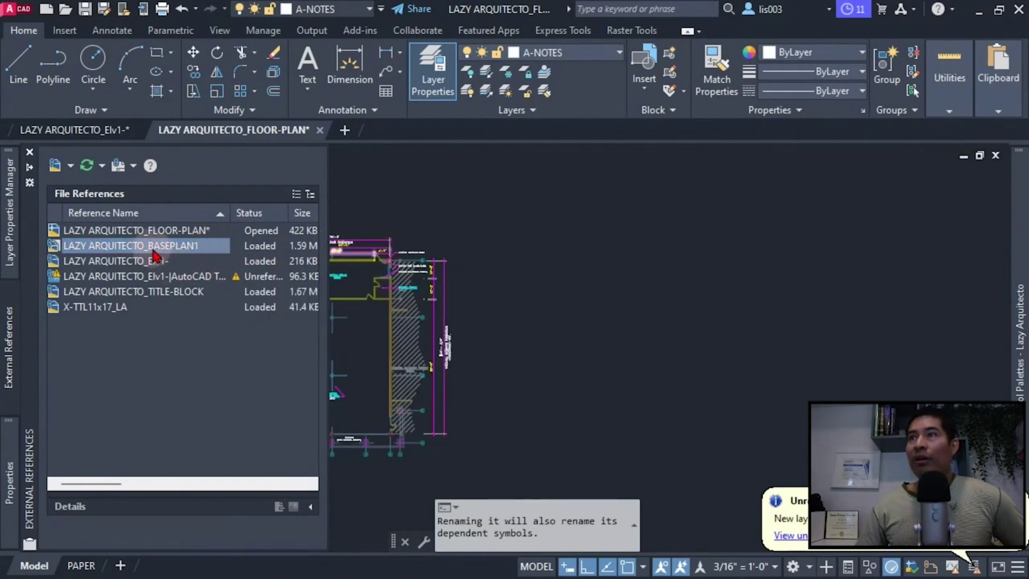
pyautogui.moveTo(154, 252)
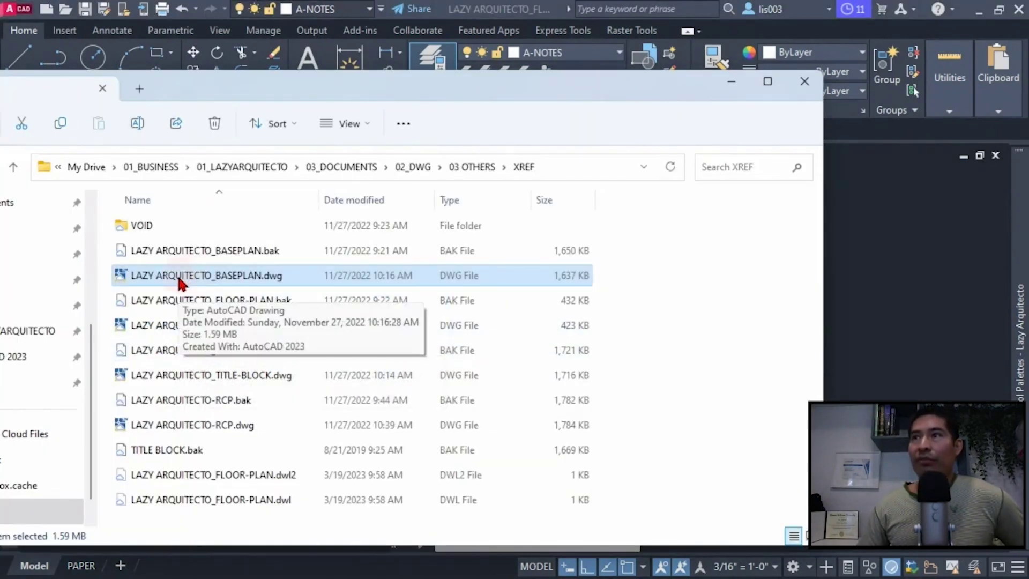
# - Attach LAZY ARQUITECTO_BASEPLAN.dwg by drag-and-drop as an xref and move it beside the original plan
pyautogui.moveTo(183, 278)
pyautogui.mouseDown()
pyautogui.moveTo(631, 294)
pyautogui.moveTo(851, 337)
pyautogui.mouseUp()
pyautogui.moveTo(852, 337); pyautogui.dragTo(851, 339, button='right')
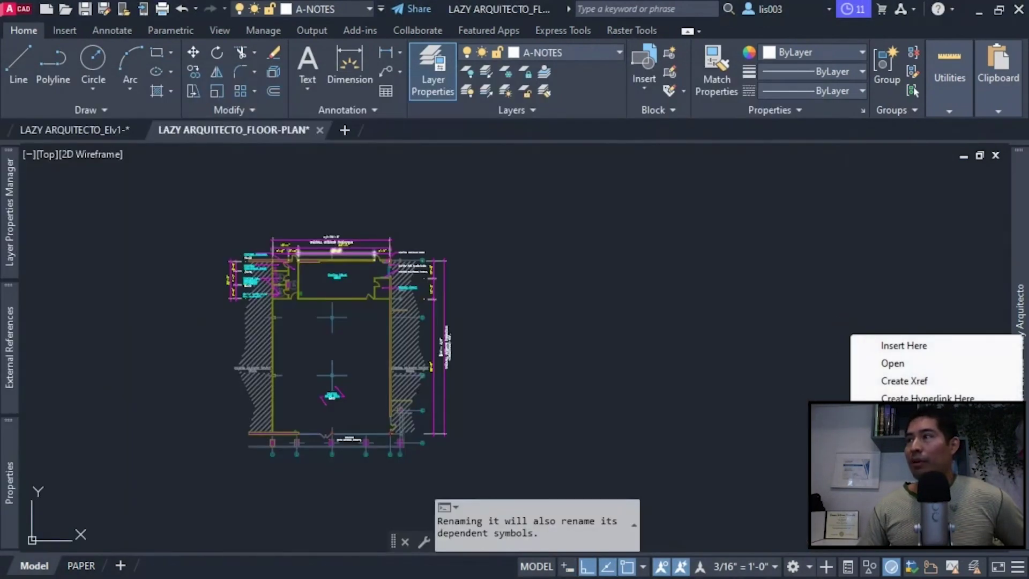
pyautogui.click(894, 381)
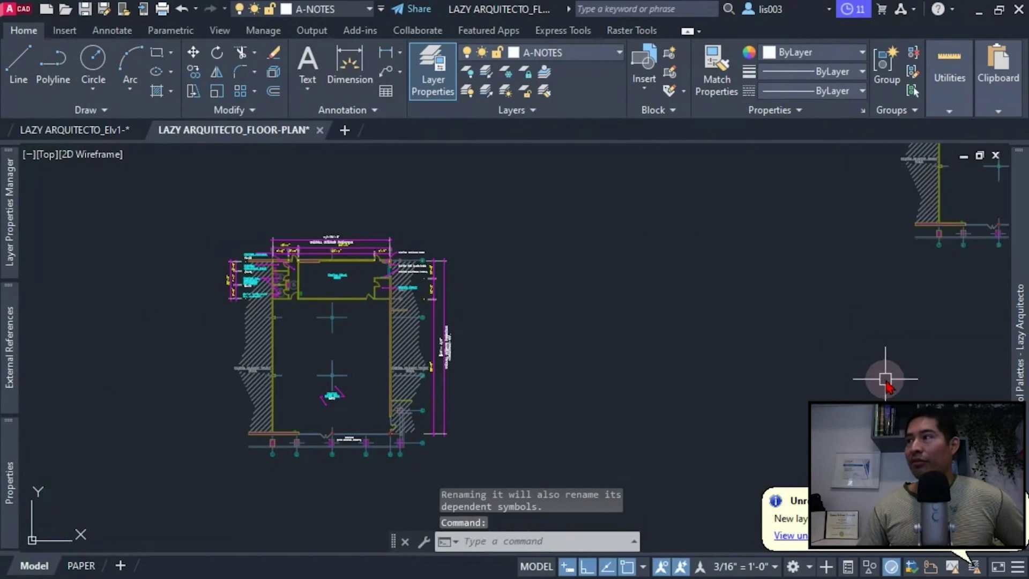
pyautogui.scroll(-2, 891, 375)
pyautogui.click(914, 284)
pyautogui.press('Return')
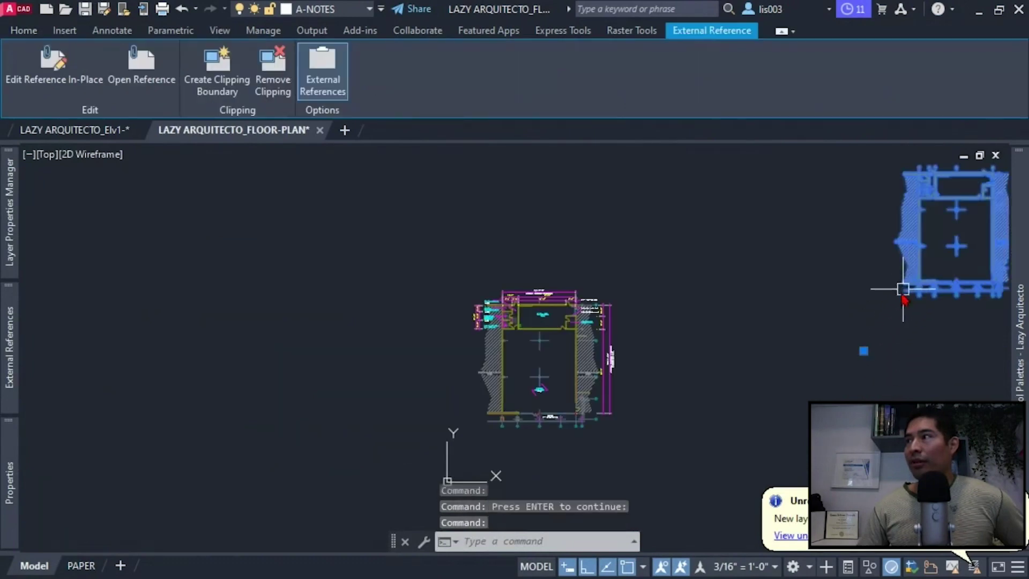
pyautogui.moveTo(903, 287); pyautogui.dragTo(641, 383)
pyautogui.scroll(5, 641, 383)
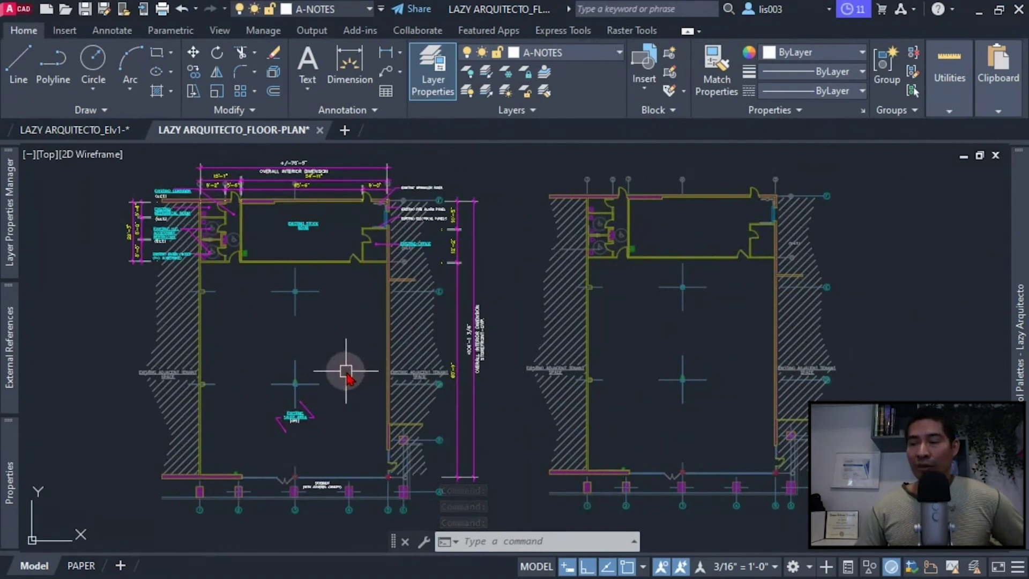
# - Freeze the xref's hatching layer and column grid layer with LAYFRZ by picking them
pyautogui.write('LAYF')
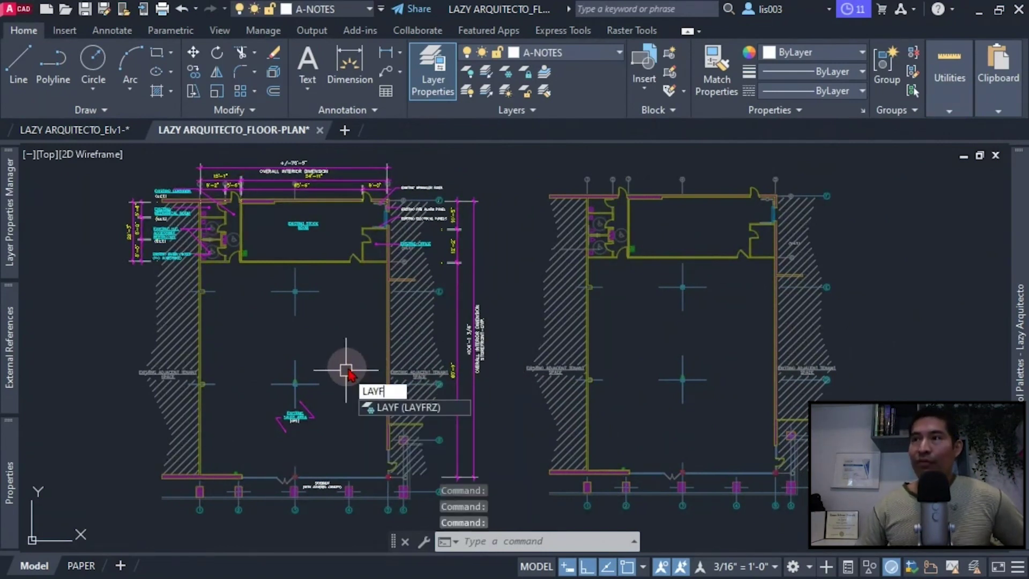
pyautogui.click(385, 410)
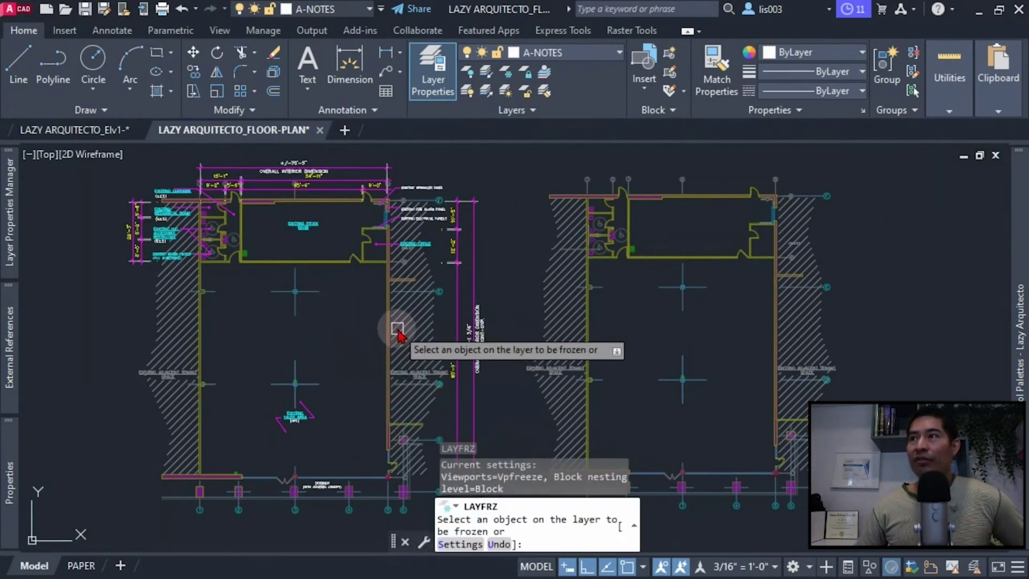
pyautogui.click(420, 333)
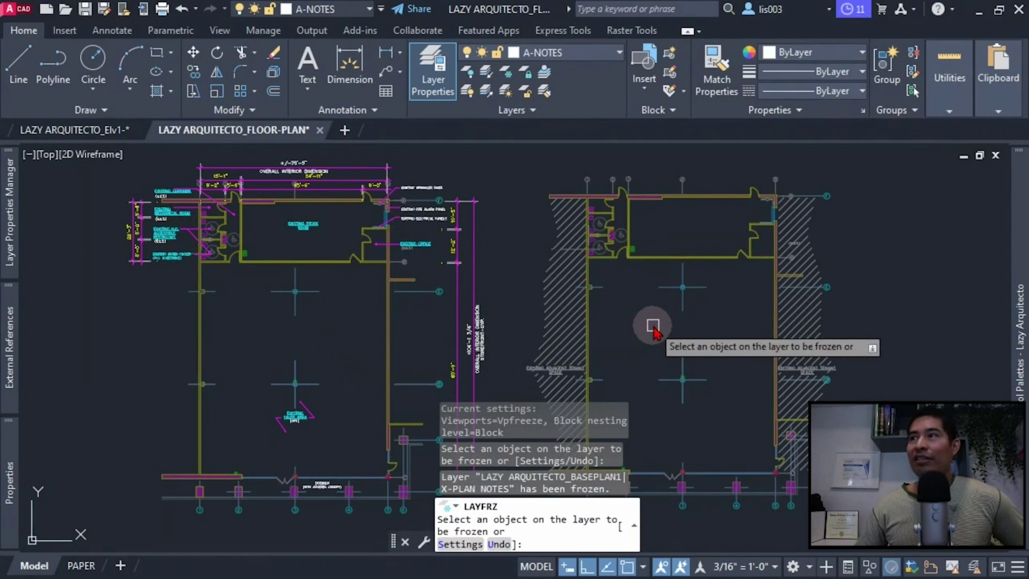
pyautogui.moveTo(654, 322); pyautogui.dragTo(638, 304, button='middle')
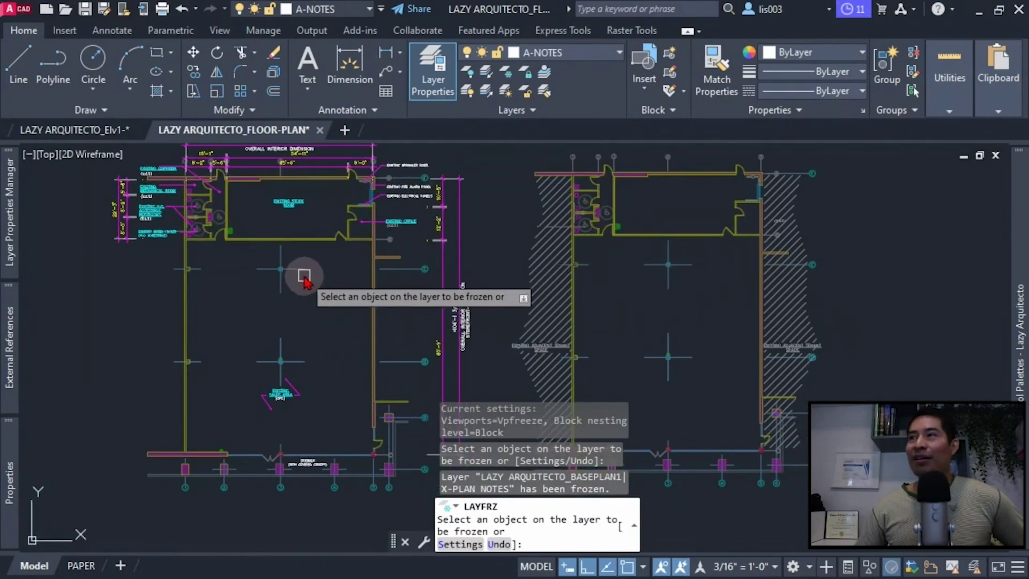
pyautogui.click(299, 270)
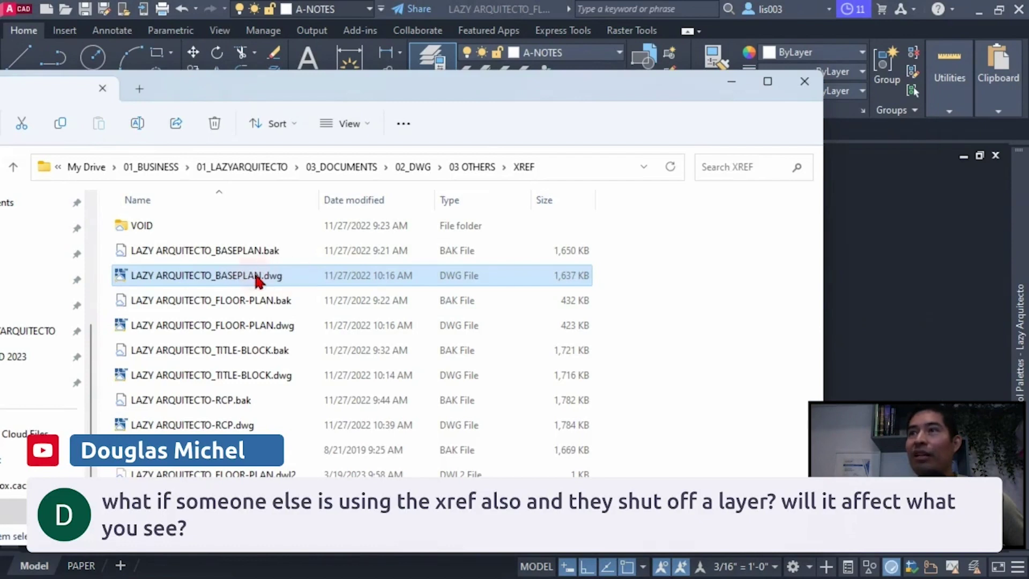
# - Open LAZY ARQUITECTO_BASEPLAN.dwg and draw a diagonal line from the plan's top-left to bottom-right corner
pyautogui.doubleClick(208, 275)
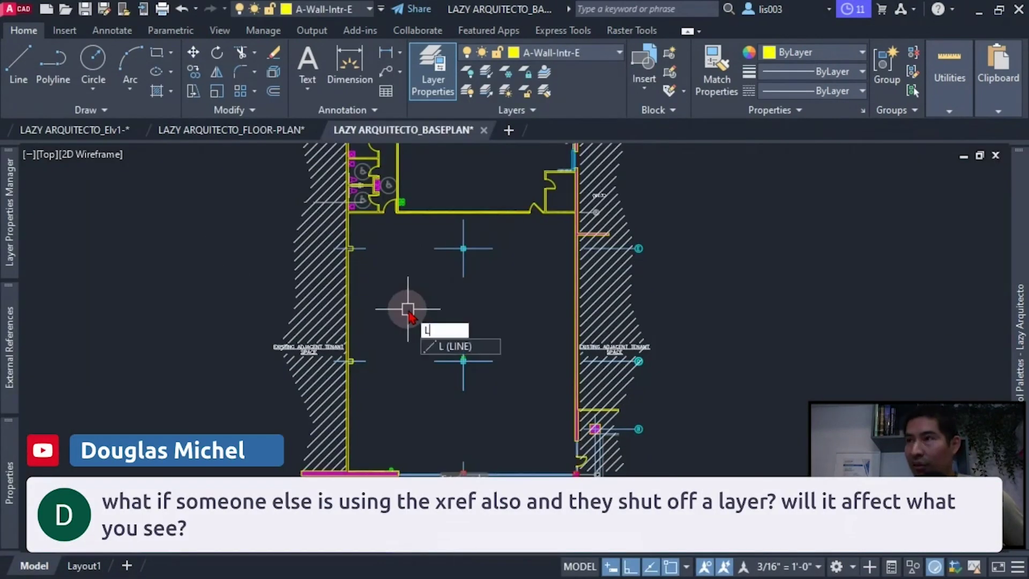
pyautogui.write('L')
pyautogui.press('Return')
pyautogui.scroll(-3, 408, 317)
pyautogui.click(321, 201)
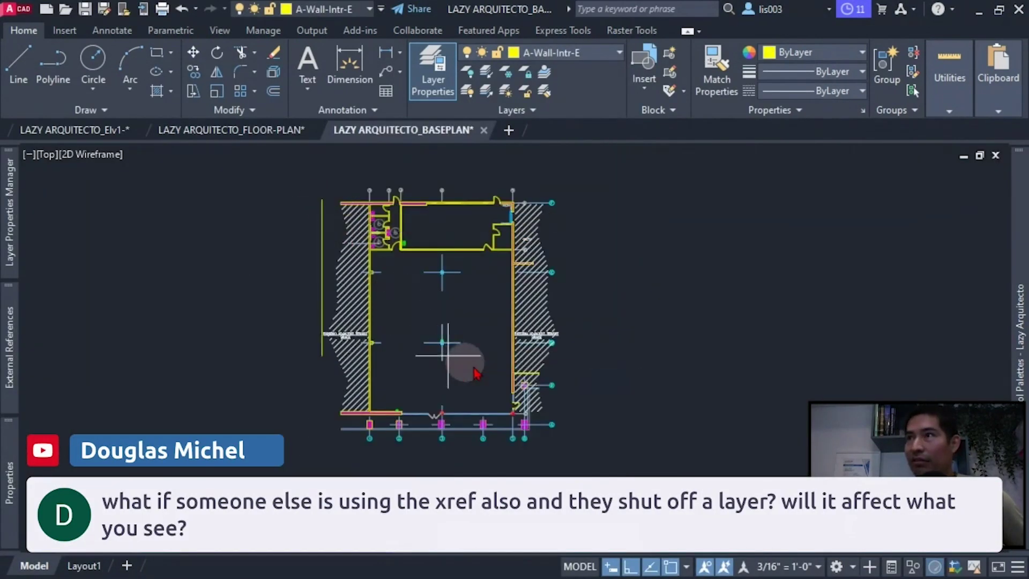
pyautogui.click(512, 409)
pyautogui.press('Escape')
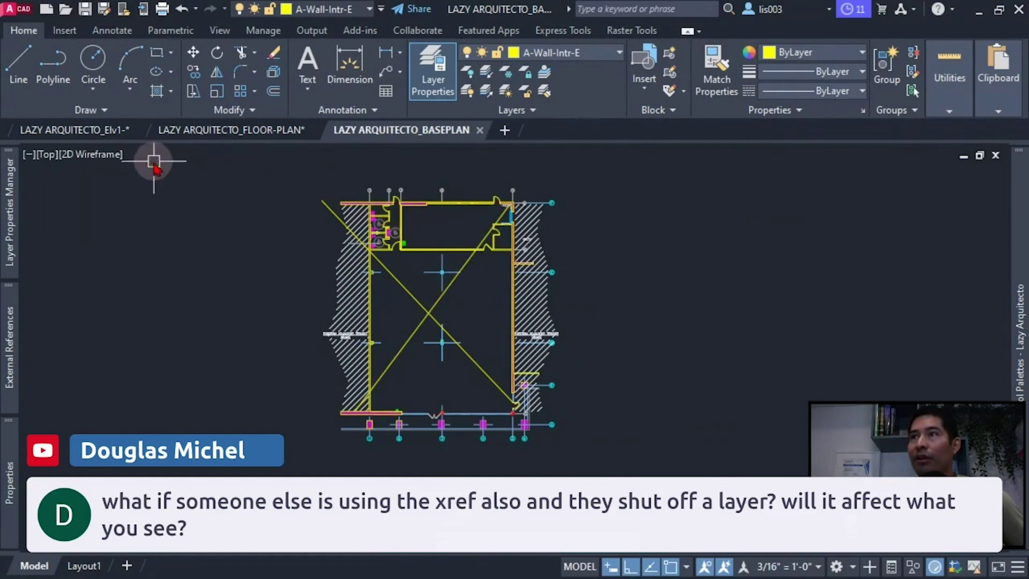
# - Switch back to the LAZY ARQUITECTO_FLOOR-PLAN drawing to see the updated xrefs
pyautogui.click(203, 135)
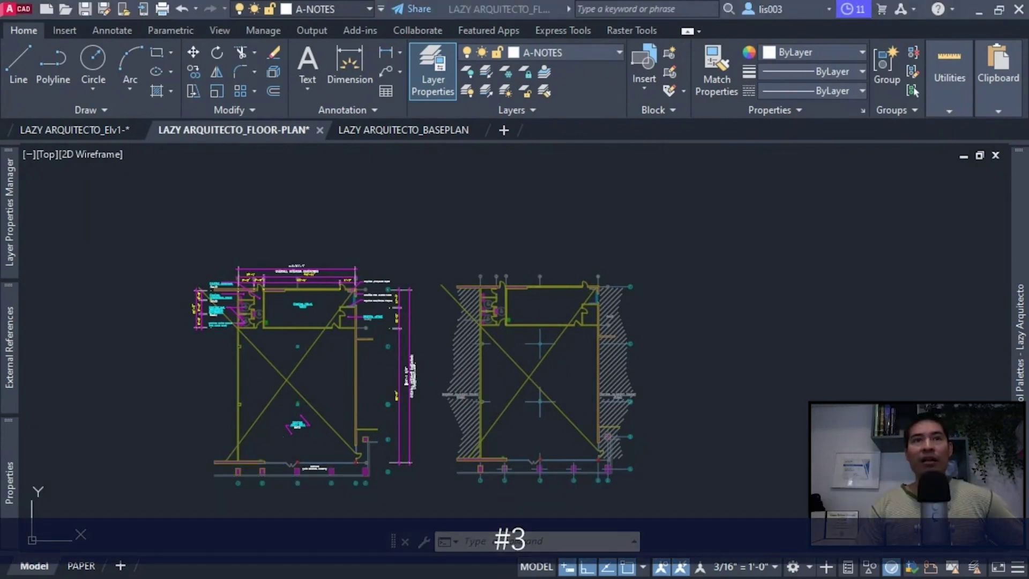
pyautogui.scroll(6, 249, 319)
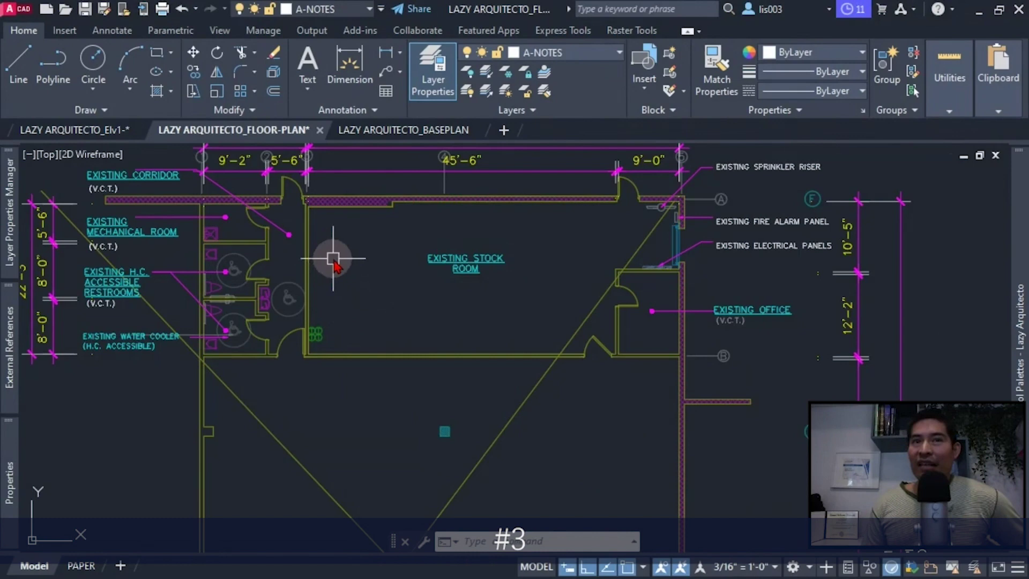
pyautogui.scroll(2, 337, 259)
pyautogui.moveTo(337, 259); pyautogui.dragTo(437, 307, button='middle')
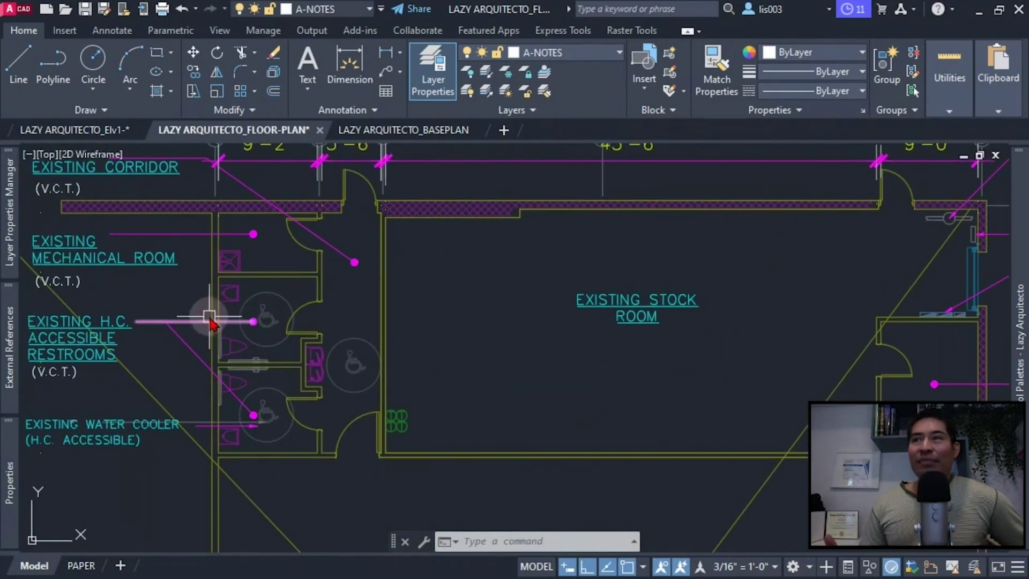
pyautogui.moveTo(12, 236)
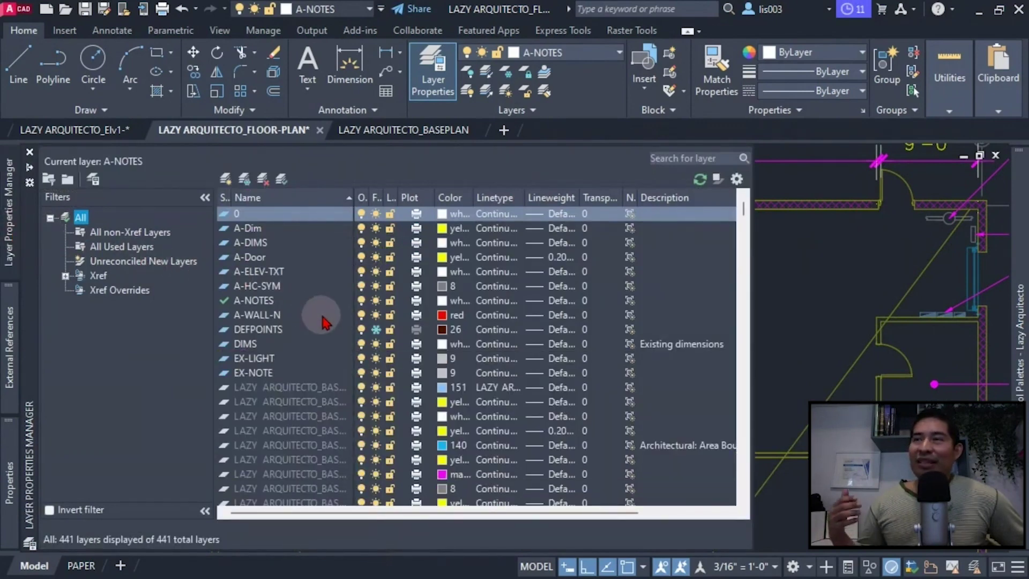
pyautogui.scroll(-4, 324, 324)
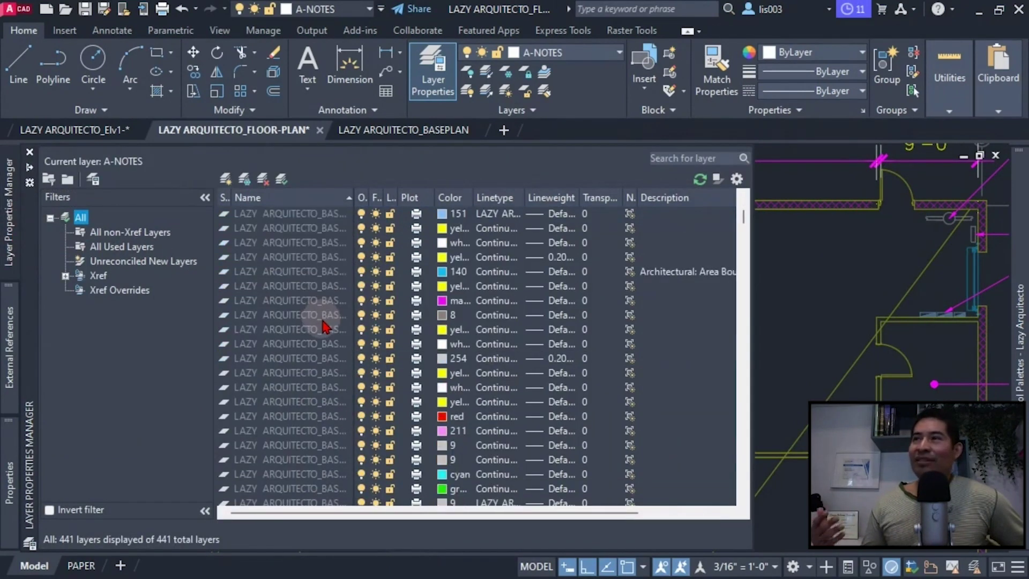
pyautogui.scroll(-8, 325, 326)
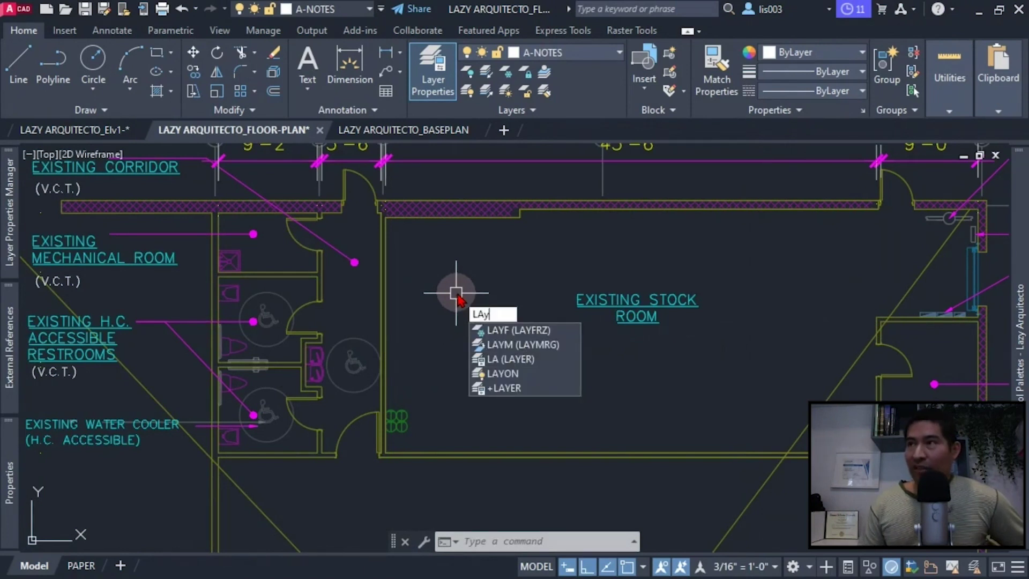
# - Turn off the xref's A-Wall-Intr-E layer with LAYOFF, then open the Layer Properties Manager
pyautogui.write('of')
pyautogui.click(500, 345)
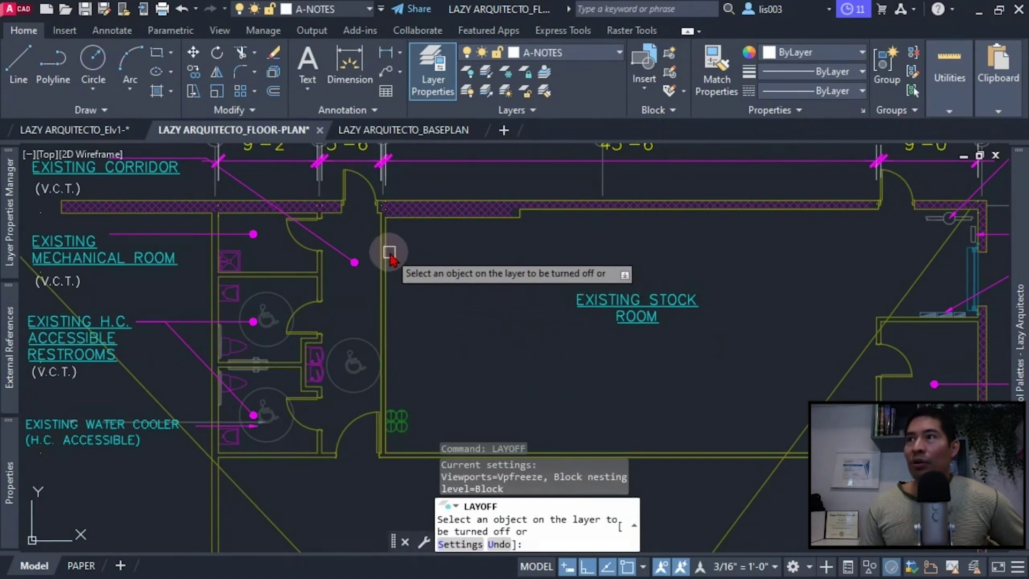
pyautogui.click(389, 251)
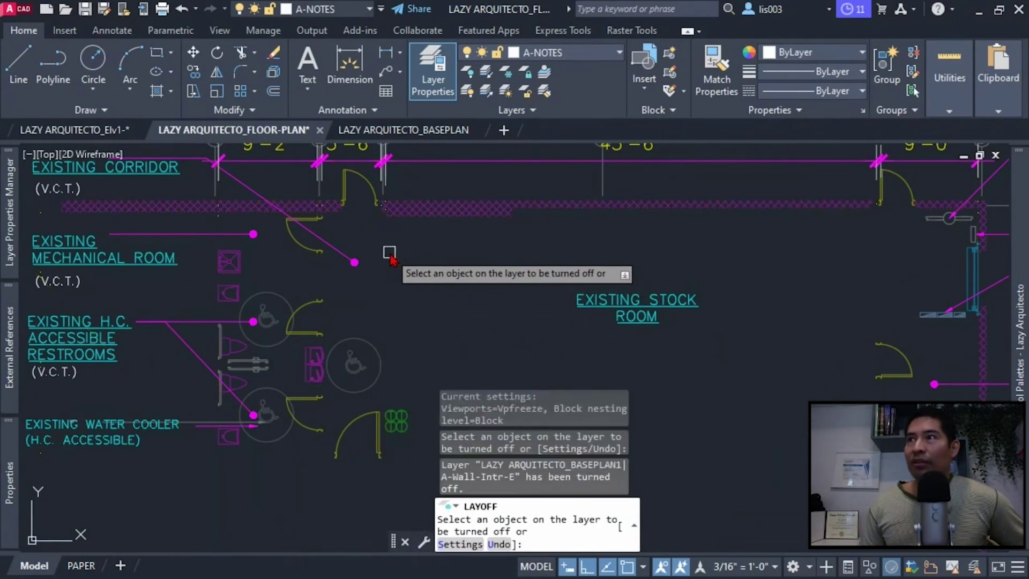
pyautogui.press('Escape')
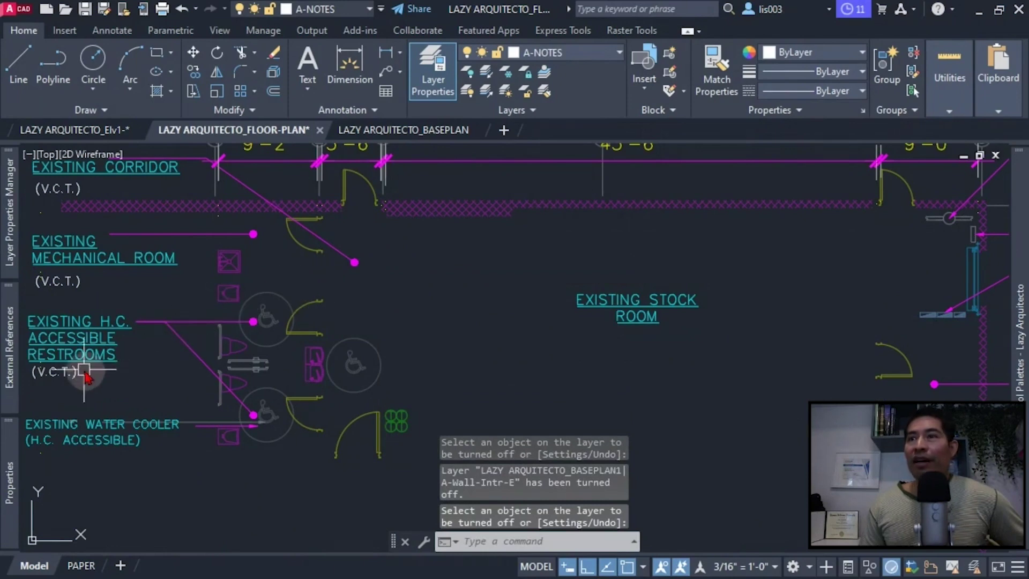
pyautogui.write('la')
pyautogui.press('Return')
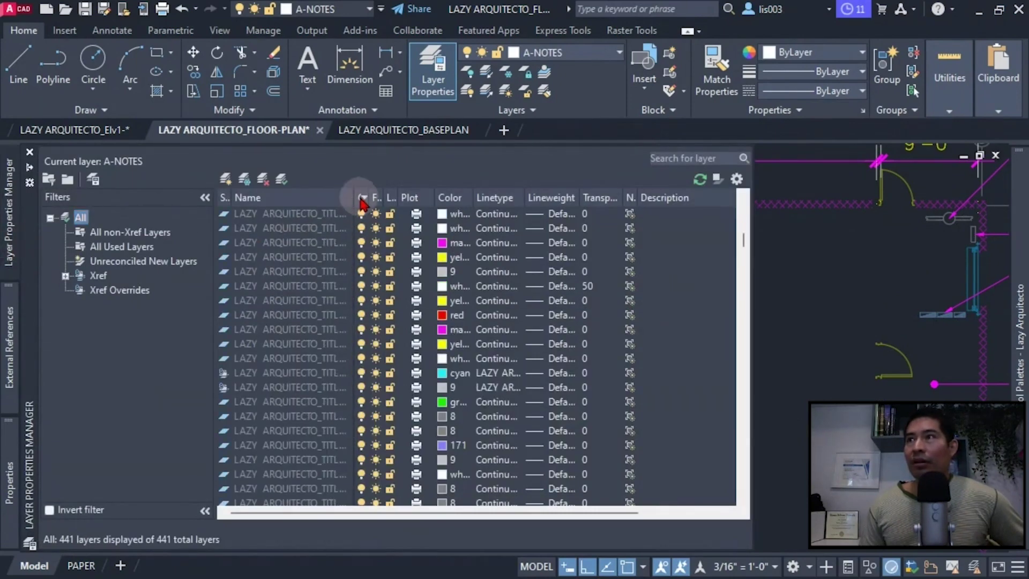
# - Change the LAZY ARQUITECTO_BASEPLAN1|A-Wall-Intr-E layer colour from yellow to red
pyautogui.click(360, 199)
pyautogui.click(362, 198)
pyautogui.click(364, 198)
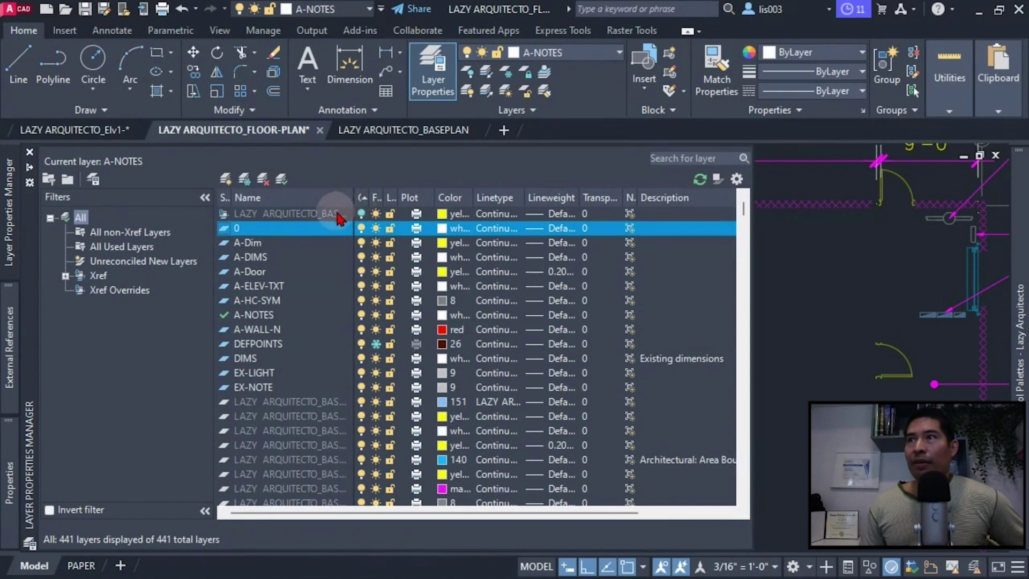
pyautogui.click(361, 215)
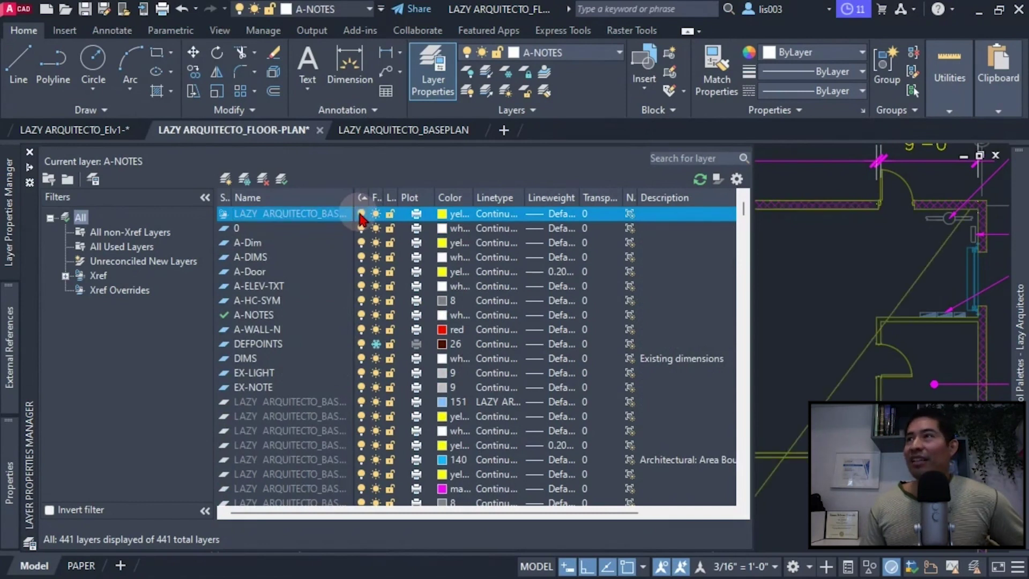
pyautogui.click(440, 217)
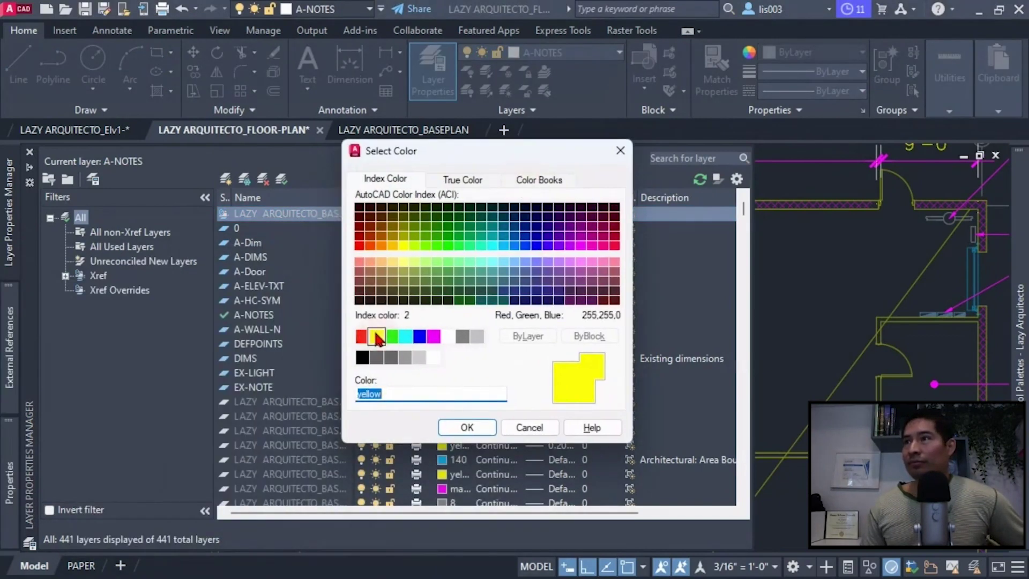
pyautogui.click(362, 336)
pyautogui.click(467, 427)
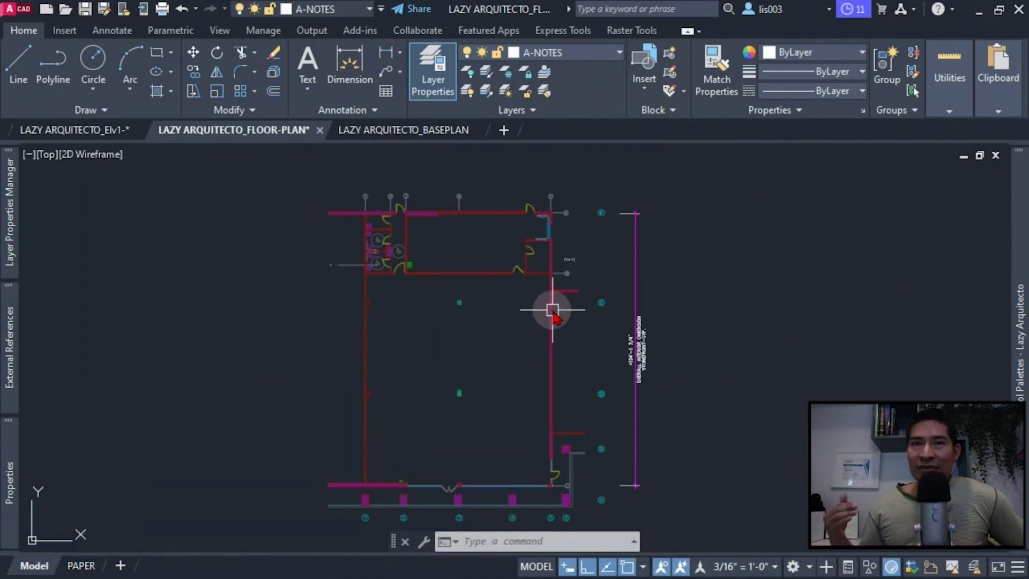
pyautogui.click(518, 264)
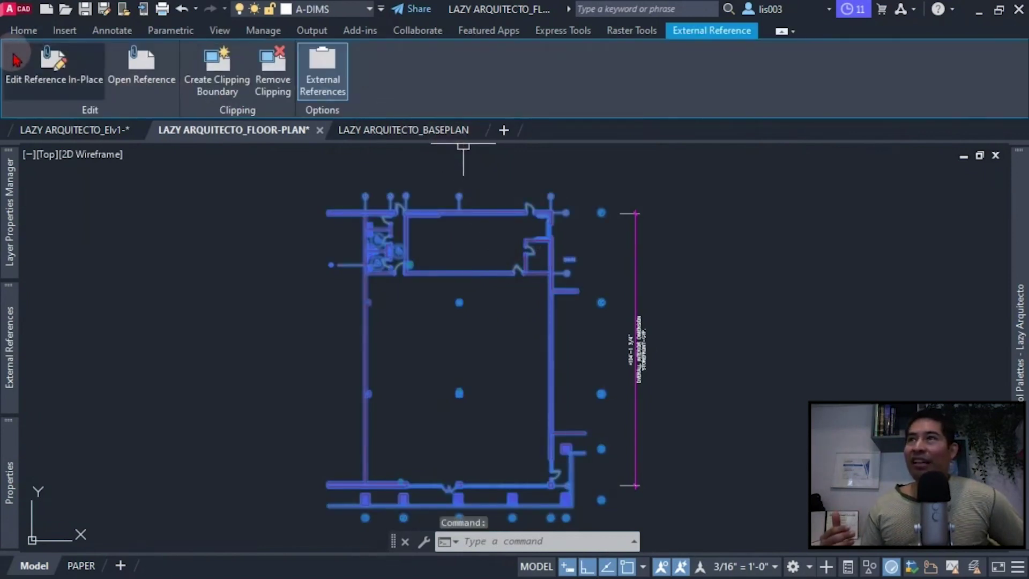
pyautogui.click(23, 31)
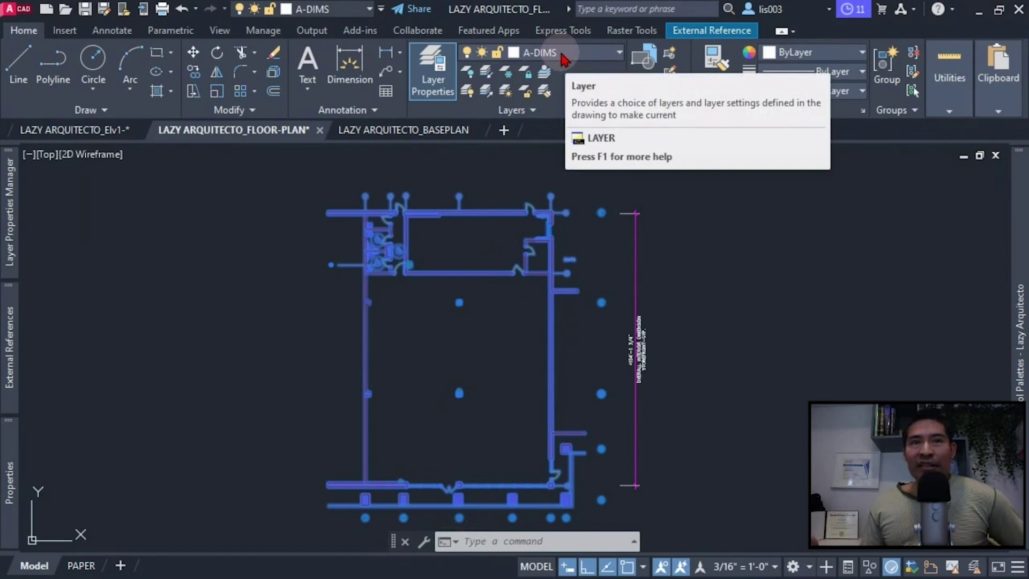
pyautogui.press('Escape')
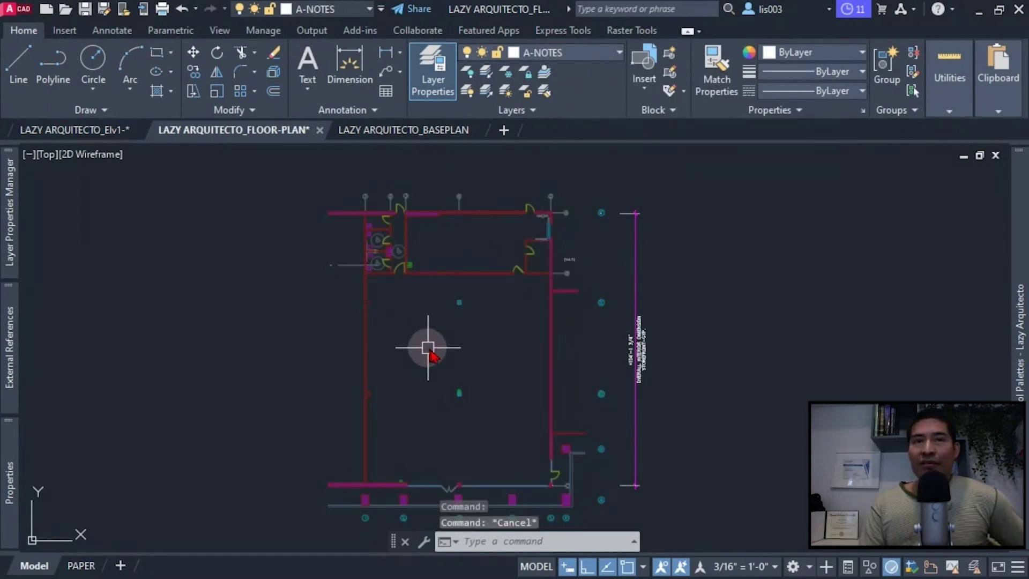
pyautogui.write('layf')
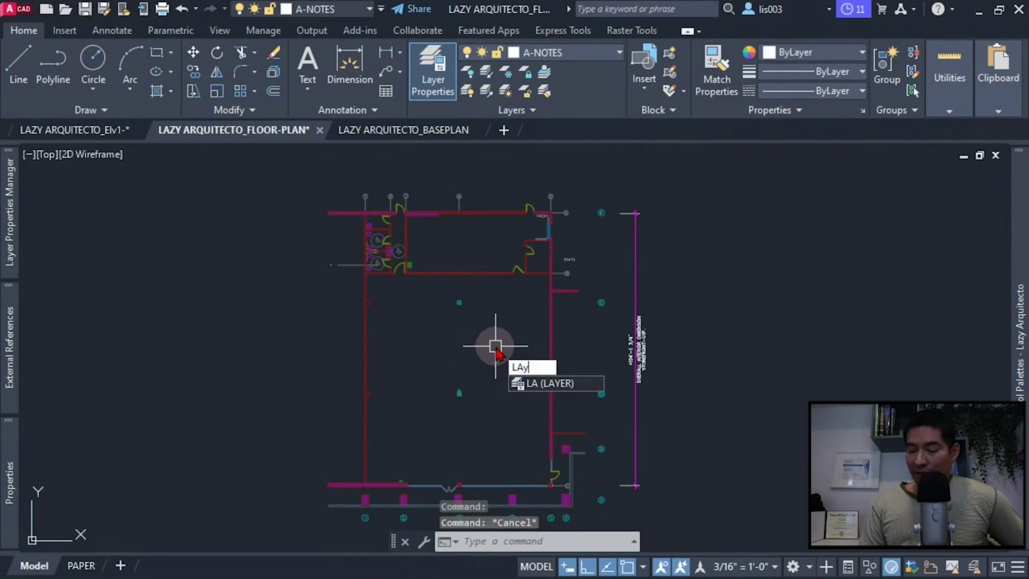
pyautogui.click(556, 384)
pyautogui.click(640, 341)
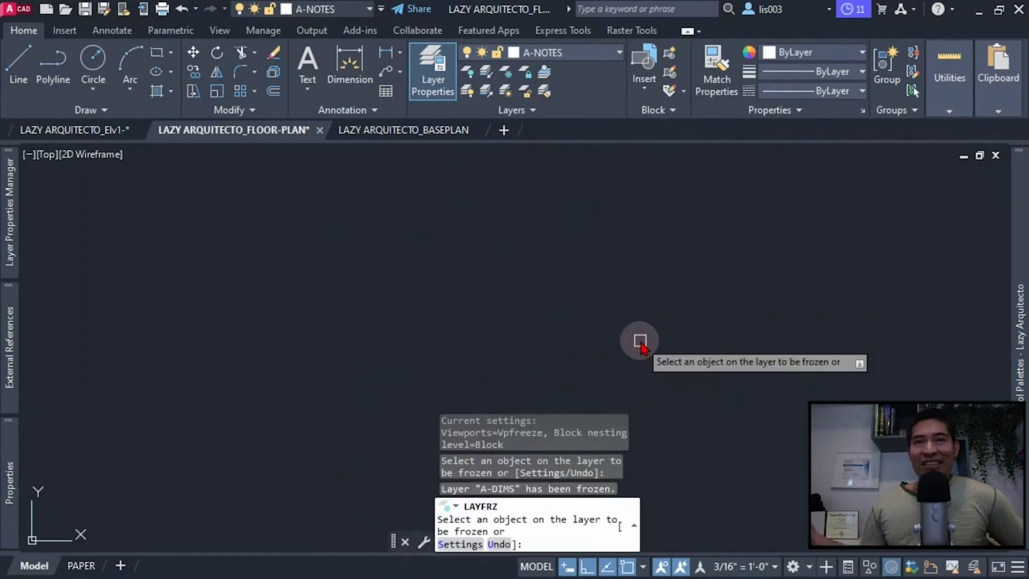
pyautogui.press('Escape')
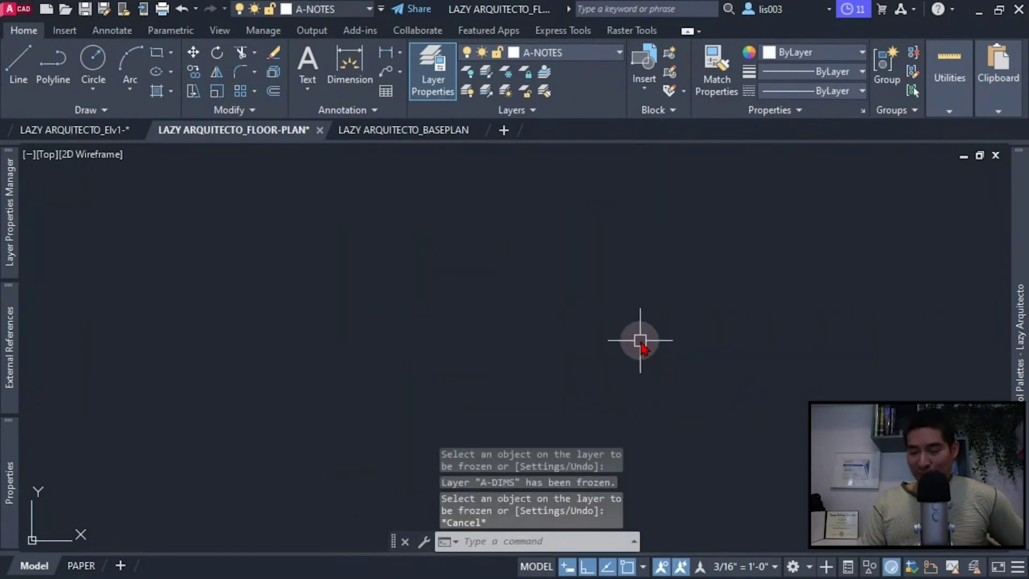
pyautogui.hotkey('ctrl', 'z')
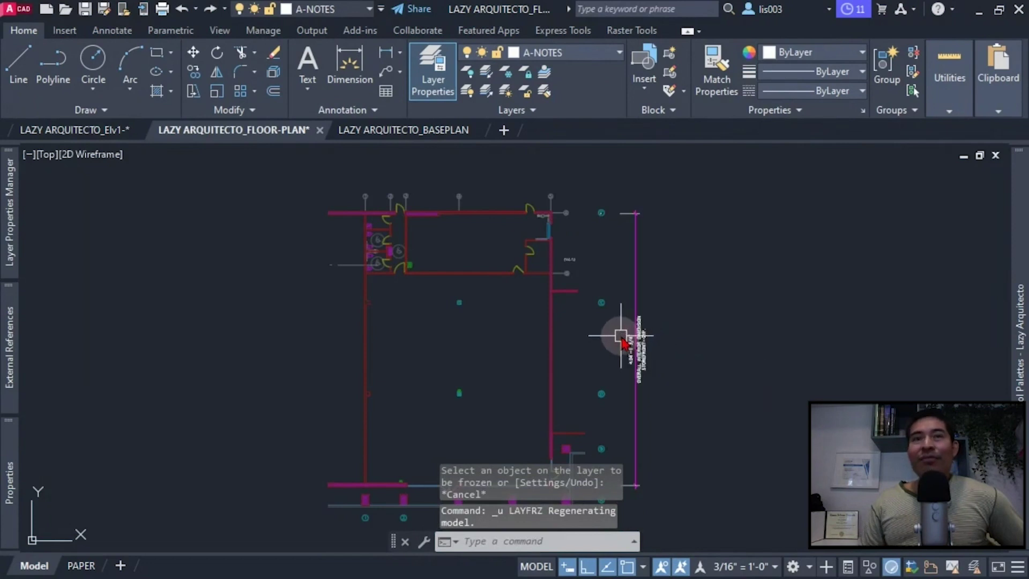
pyautogui.moveTo(600, 325)
pyautogui.mouseDown(button='middle')
pyautogui.moveTo(504, 316)
pyautogui.moveTo(533, 307)
pyautogui.moveTo(466, 311)
pyautogui.mouseUp(button='middle')
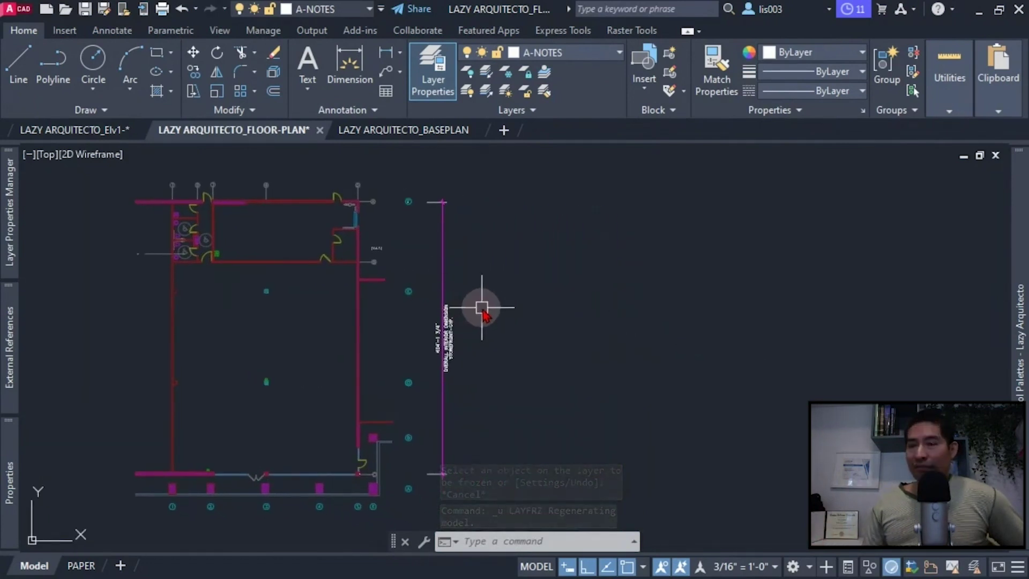
# - Set the XREFLAYER system variable to 0 and recentre the floor plan
pyautogui.write('xreflayer')
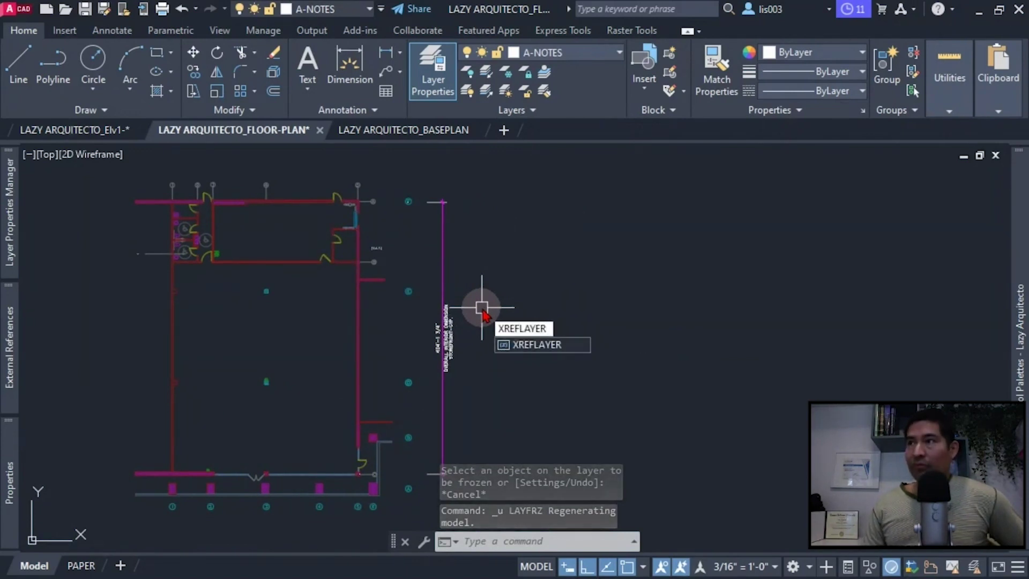
pyautogui.press('Return')
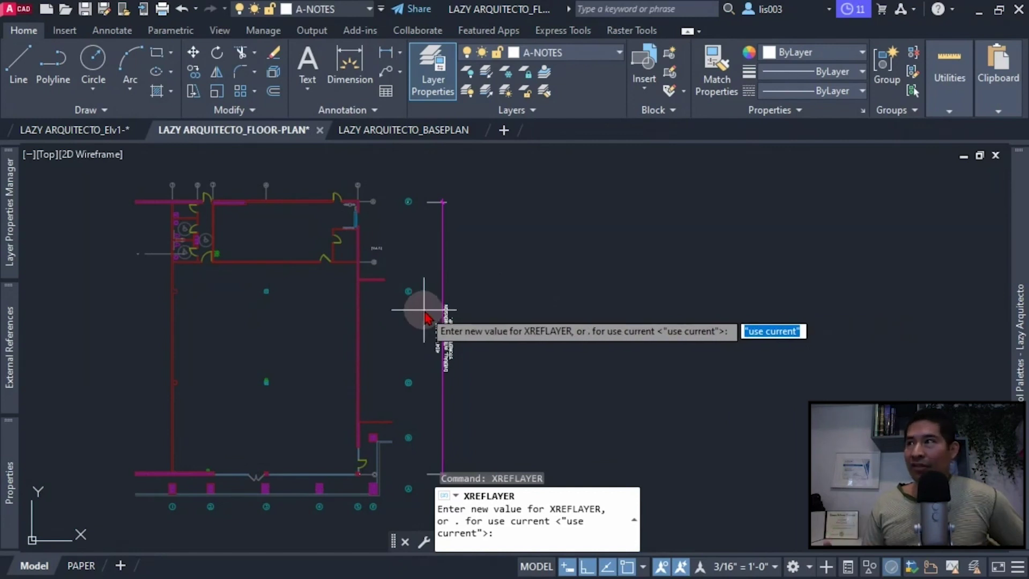
pyautogui.write('0')
pyautogui.press('Return')
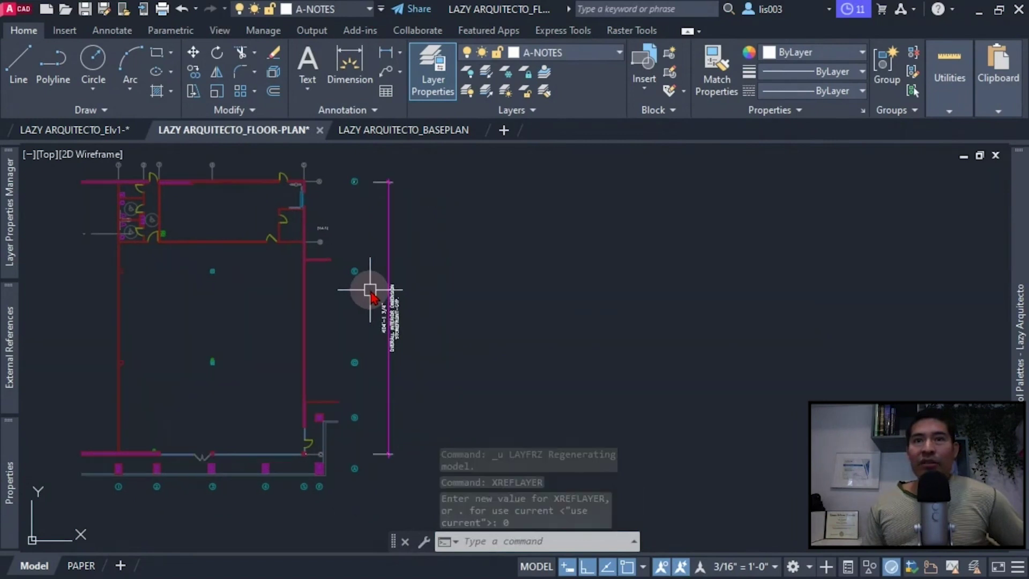
pyautogui.moveTo(436, 310); pyautogui.dragTo(311, 280, button='middle')
pyautogui.moveTo(434, 273)
pyautogui.mouseDown(button='middle')
pyautogui.moveTo(418, 306)
pyautogui.moveTo(441, 313)
pyautogui.mouseUp(button='middle')
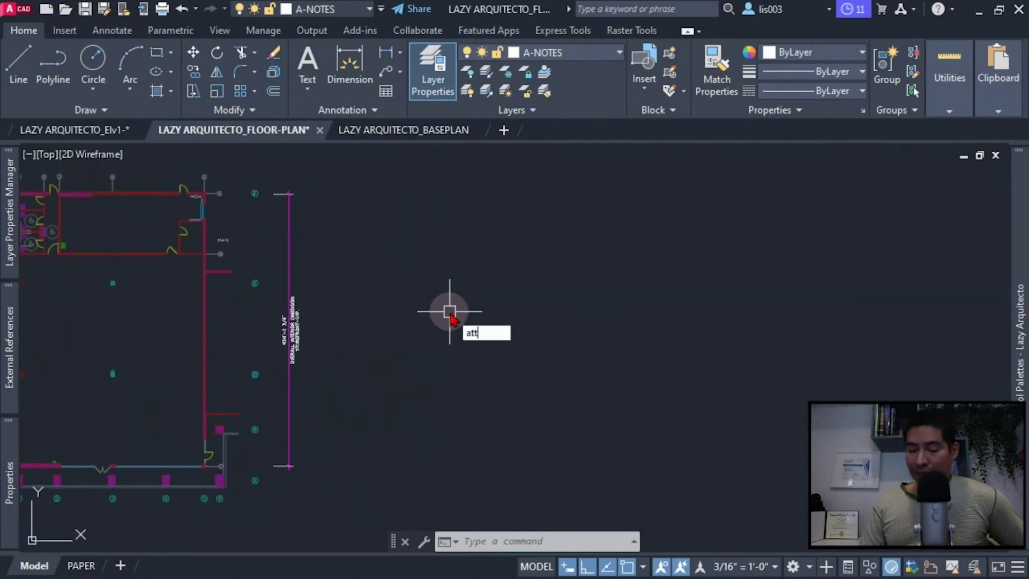
# - Attach LAZY ARQUITECTO_Elv1-.dwg with ATTACH, placing it to the right of the floor plan
pyautogui.press('Return')
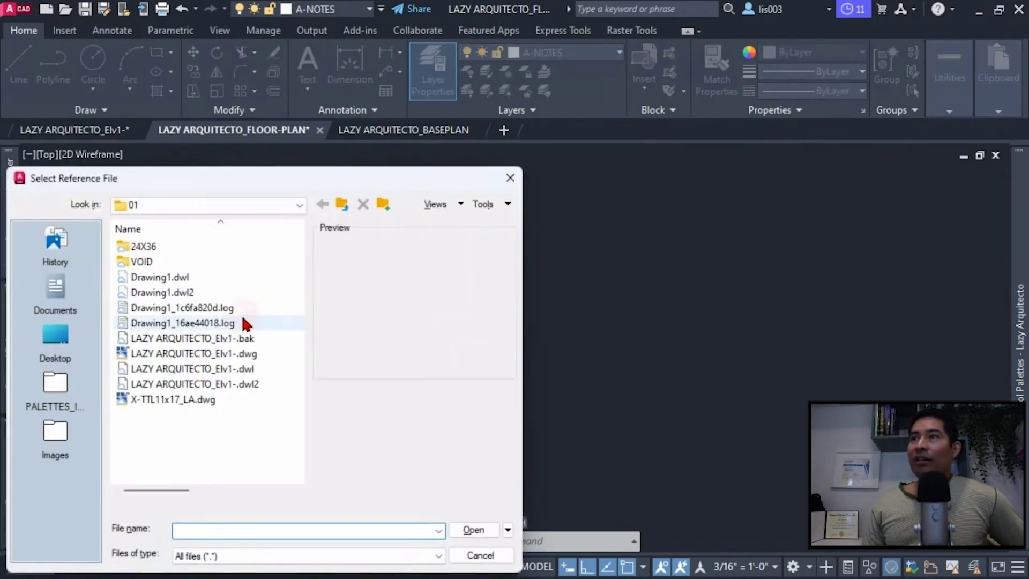
pyautogui.click(214, 355)
pyautogui.click(456, 532)
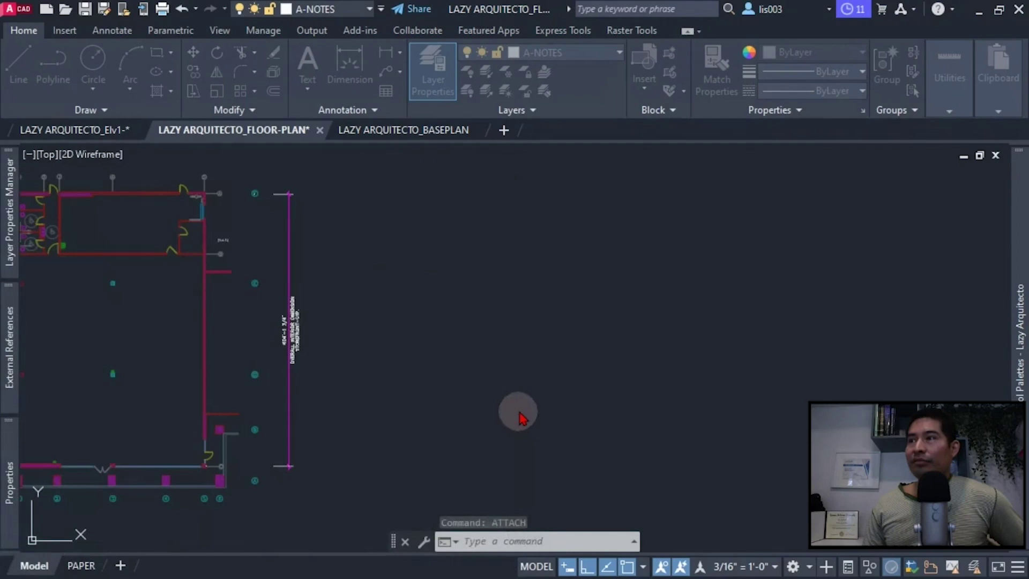
pyautogui.click(547, 452)
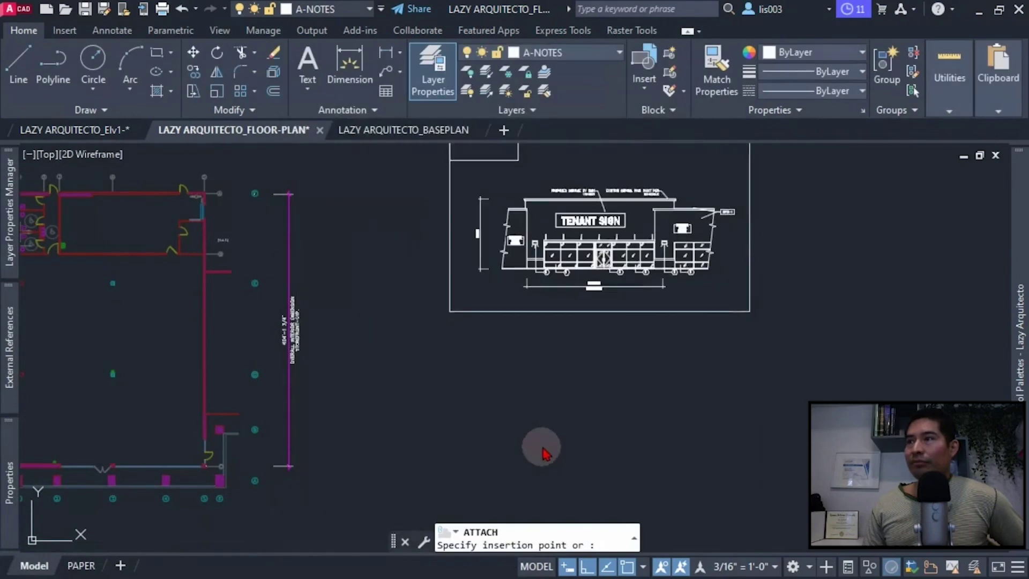
pyautogui.click(544, 382)
pyautogui.click(546, 382)
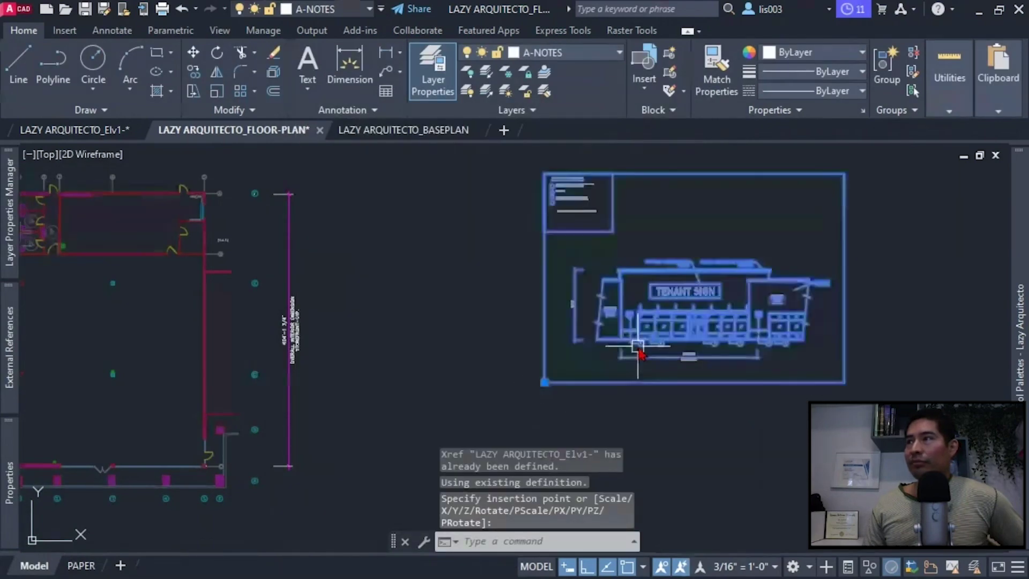
pyautogui.click(24, 30)
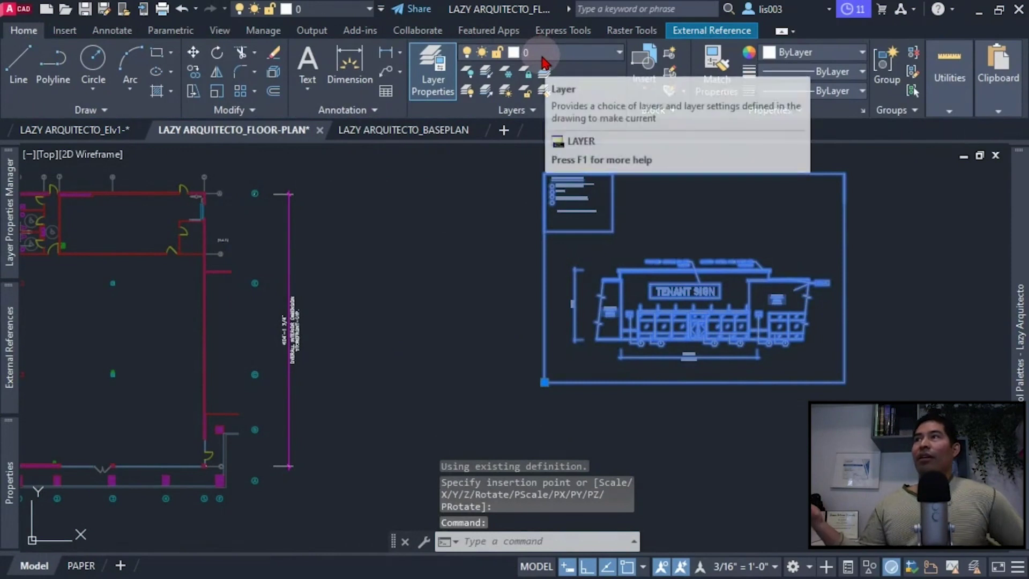
pyautogui.press('Escape')
pyautogui.scroll(-5, 311, 453)
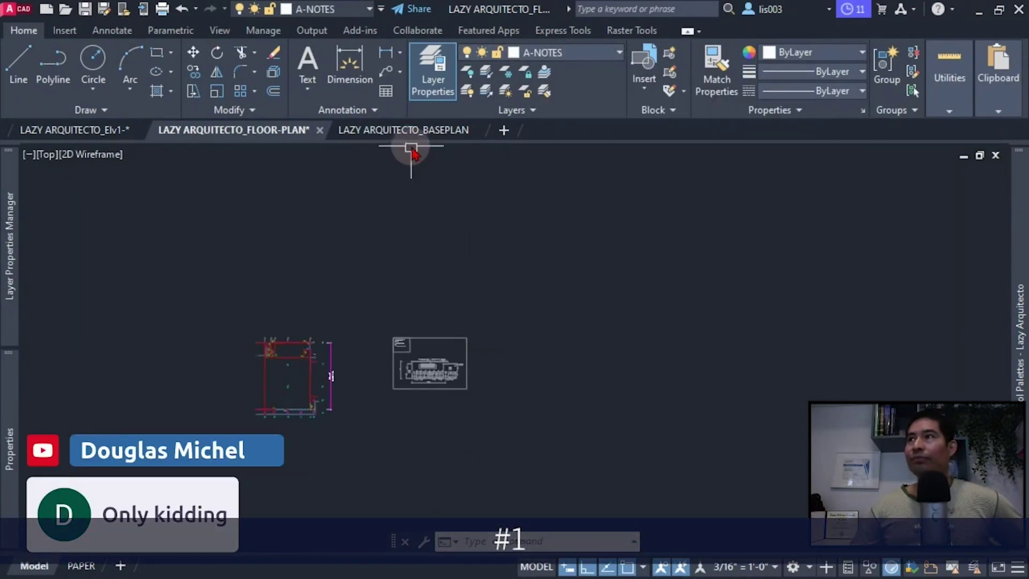
# - In BASEPLAN, draw an angled polyline across the main room to the right wall and save
pyautogui.click(401, 130)
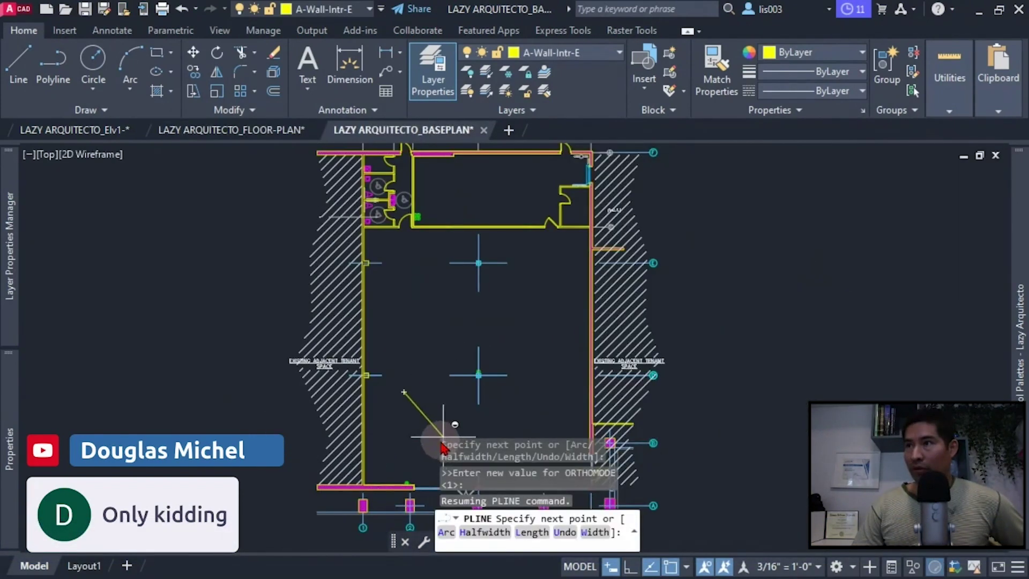
pyautogui.click(439, 440)
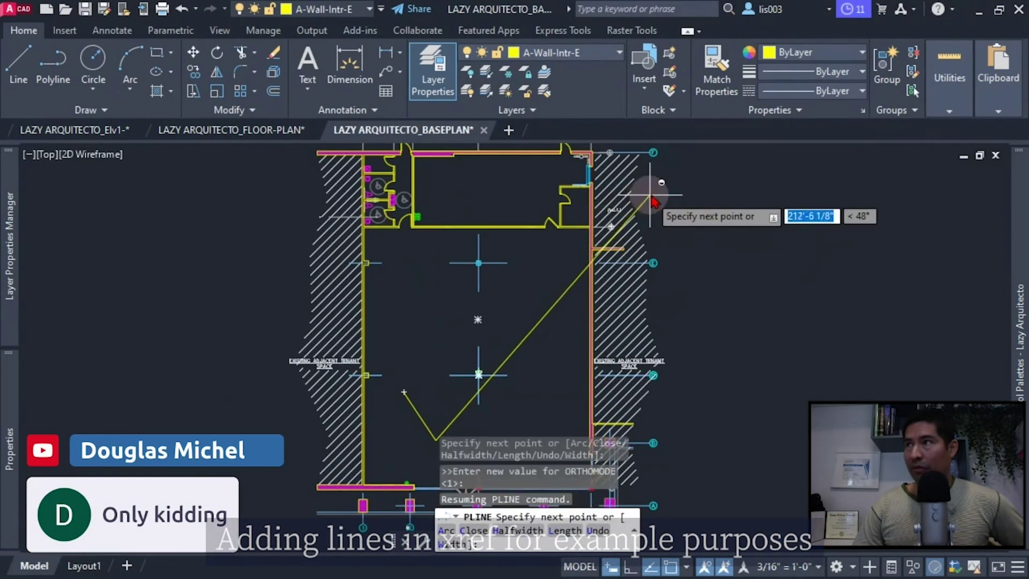
pyautogui.click(653, 188)
pyautogui.press('Escape')
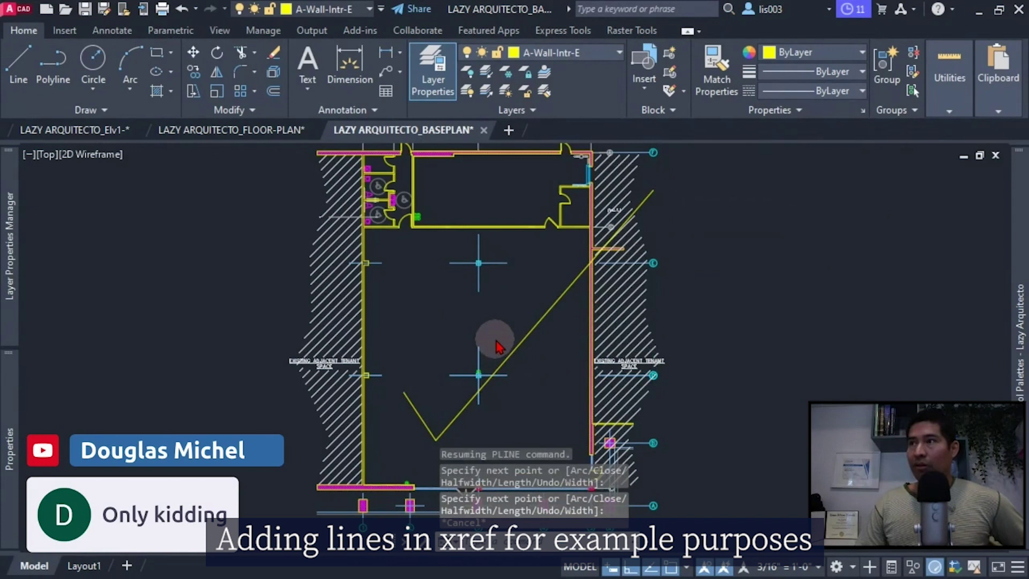
pyautogui.hotkey('ctrl', 's')
# - Return to the FLOOR-PLAN drawing and recentre the floor plan in view
pyautogui.click(256, 136)
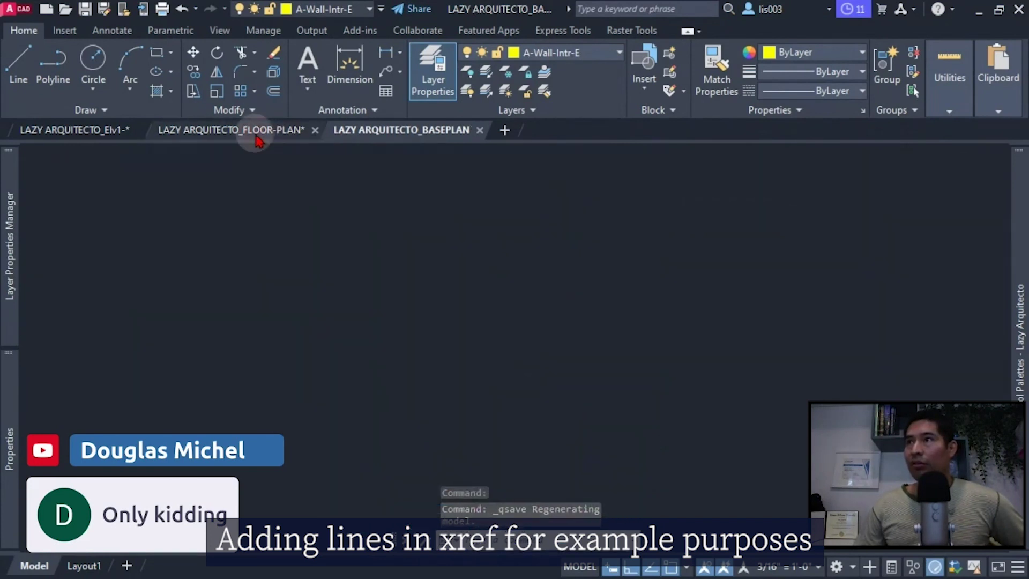
pyautogui.scroll(3, 258, 375)
pyautogui.moveTo(257, 379)
pyautogui.mouseDown(button='middle')
pyautogui.moveTo(371, 339)
pyautogui.moveTo(383, 346)
pyautogui.mouseUp(button='middle')
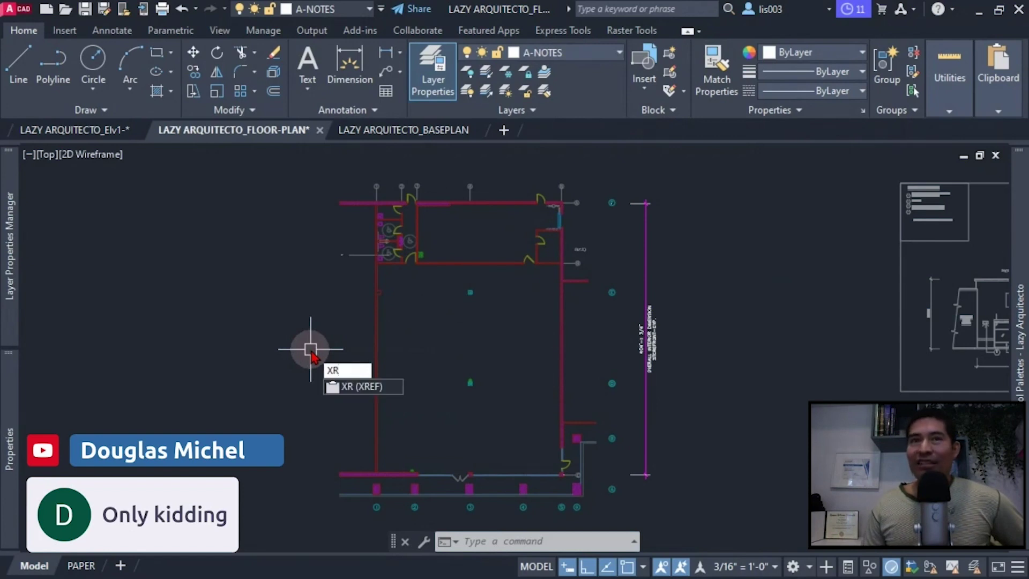
# - Check the elevation and BASEPLAN1 Xref entries, then reload all external references
pyautogui.press('Return')
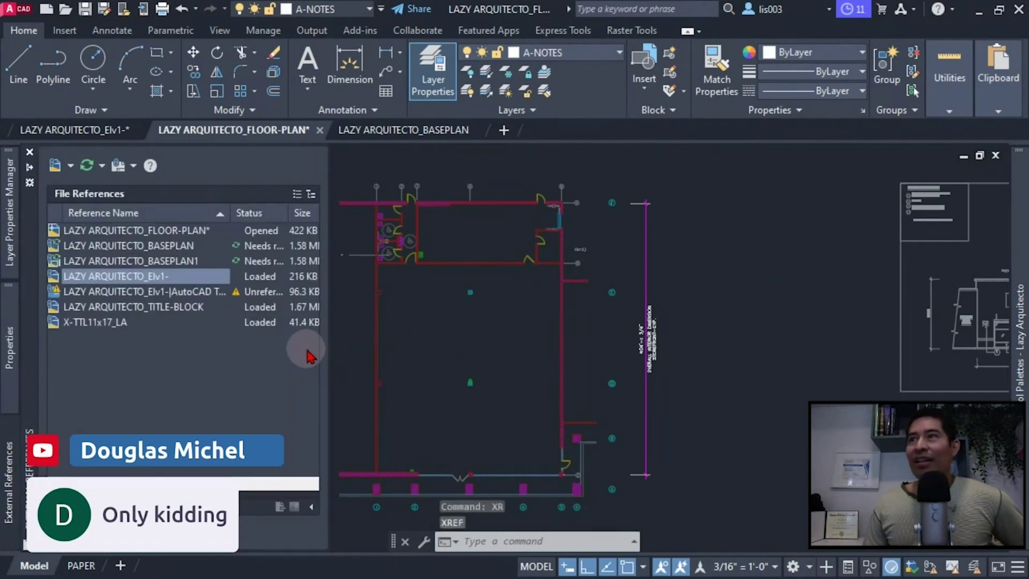
pyautogui.click(173, 295)
pyautogui.click(159, 260)
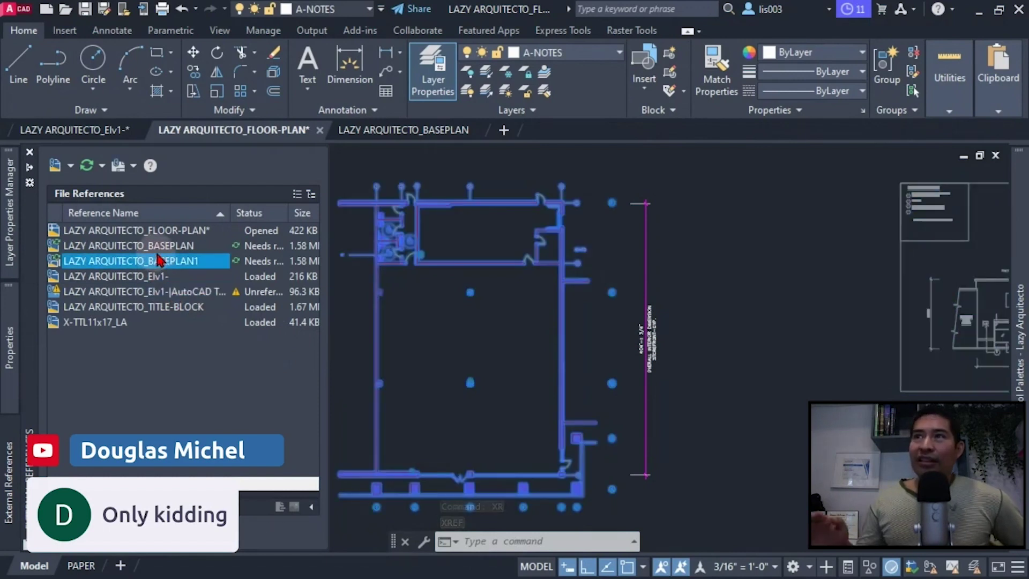
pyautogui.press('Escape')
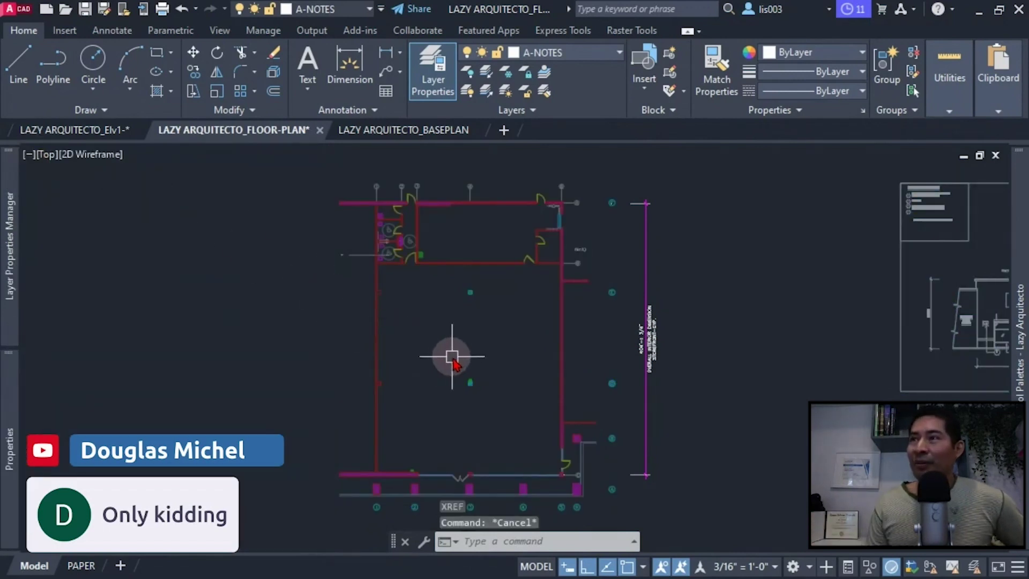
pyautogui.moveTo(1017, 295)
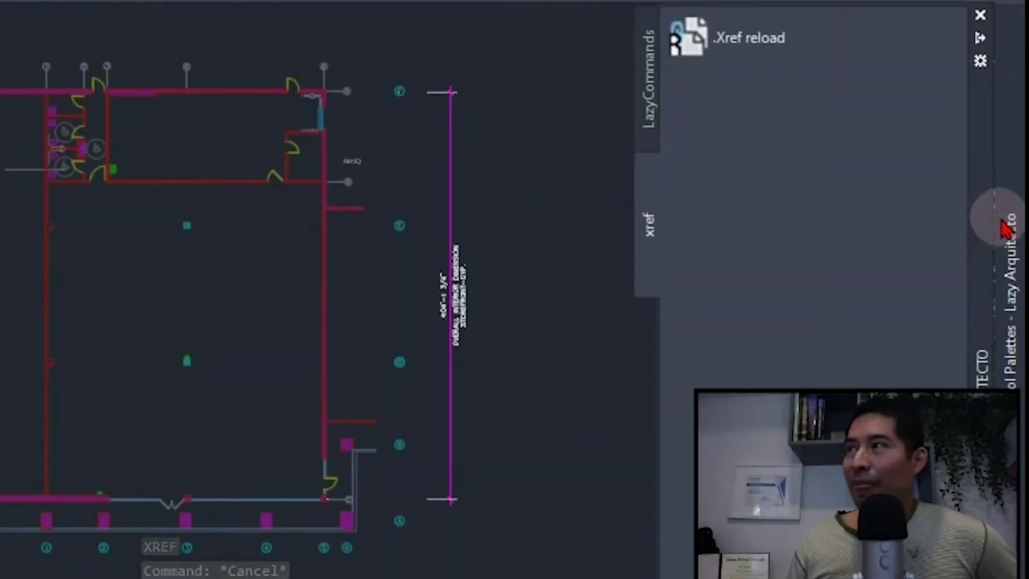
pyautogui.click(744, 39)
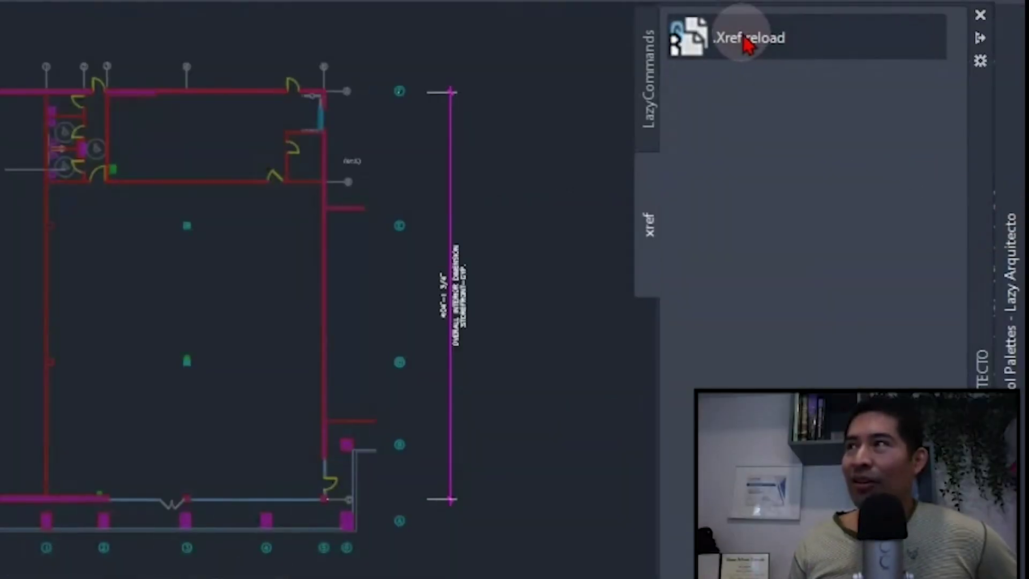